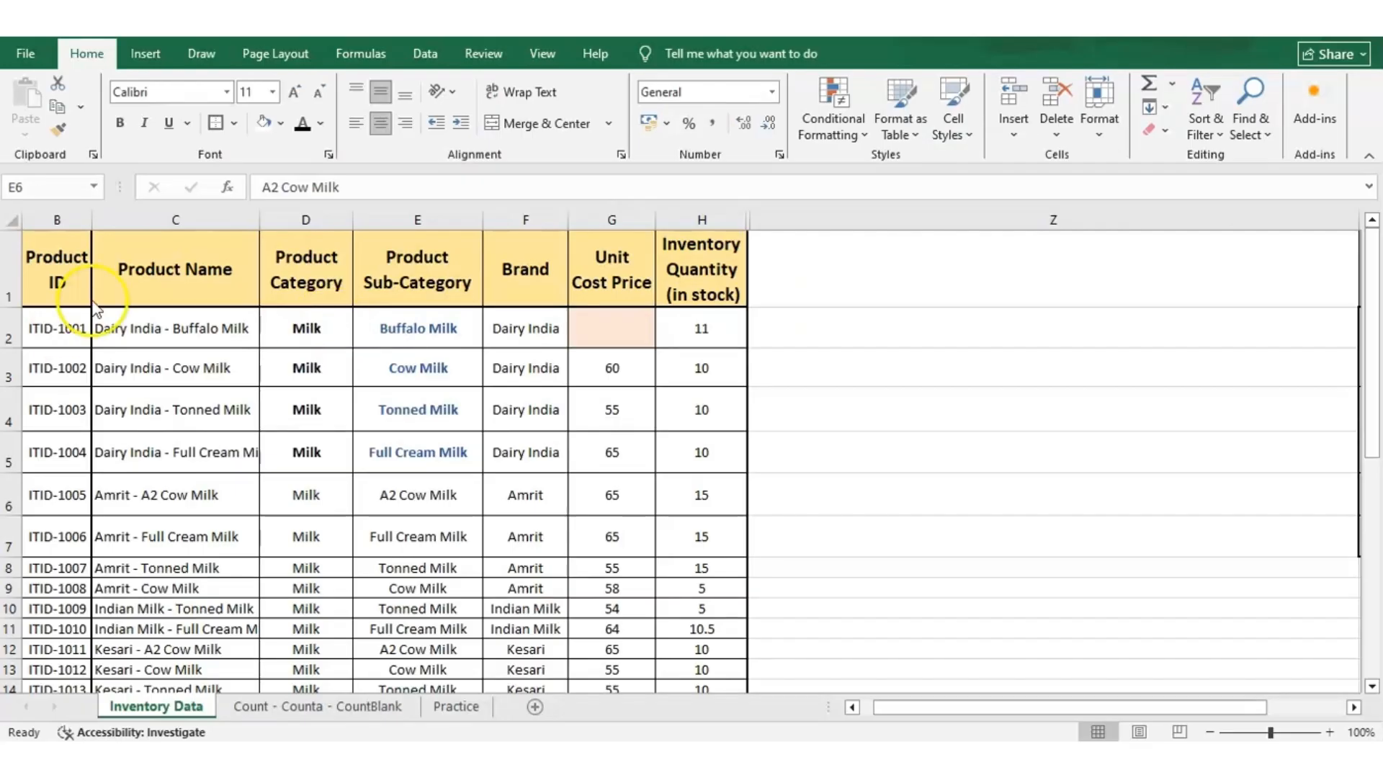
Select the whole Product ID column to check its count of filled cells.
click(58, 357)
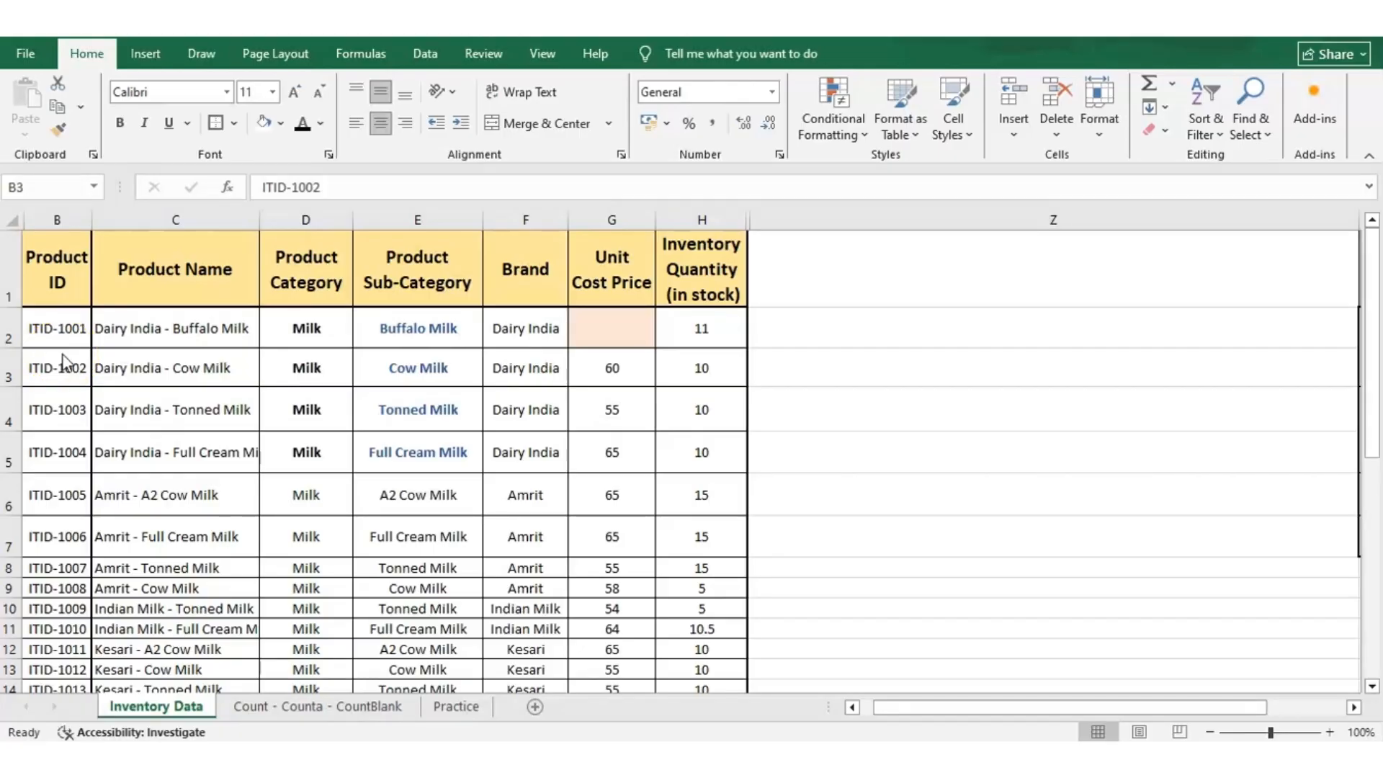
click(66, 369)
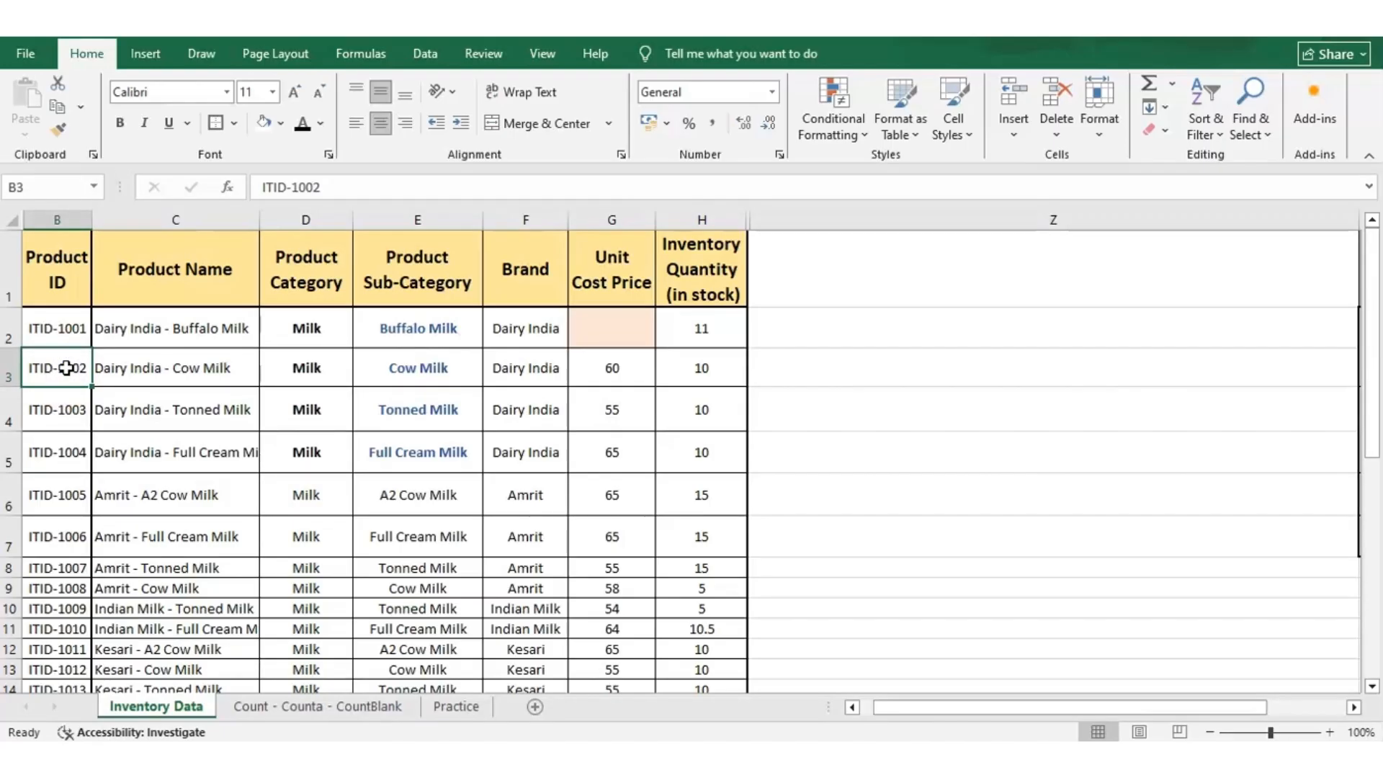
click(49, 219)
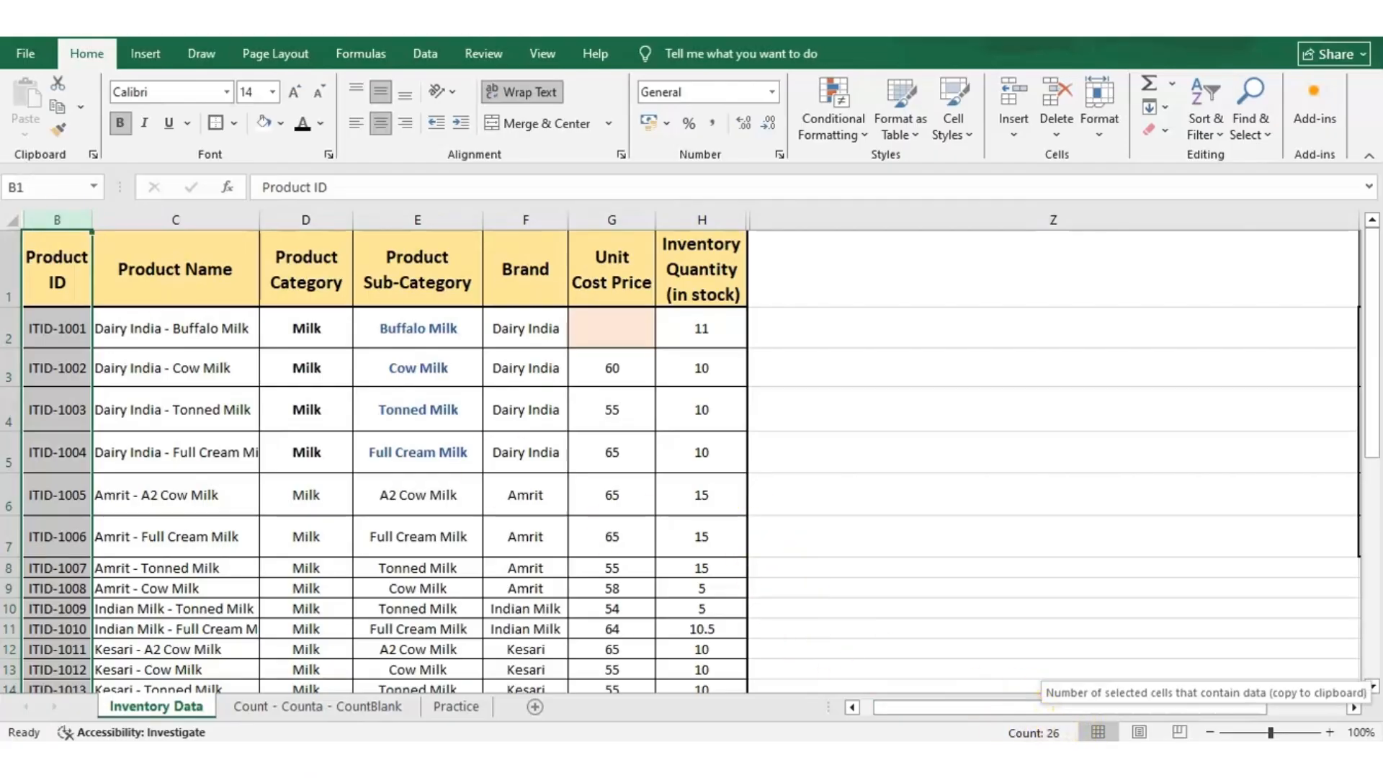
click(45, 219)
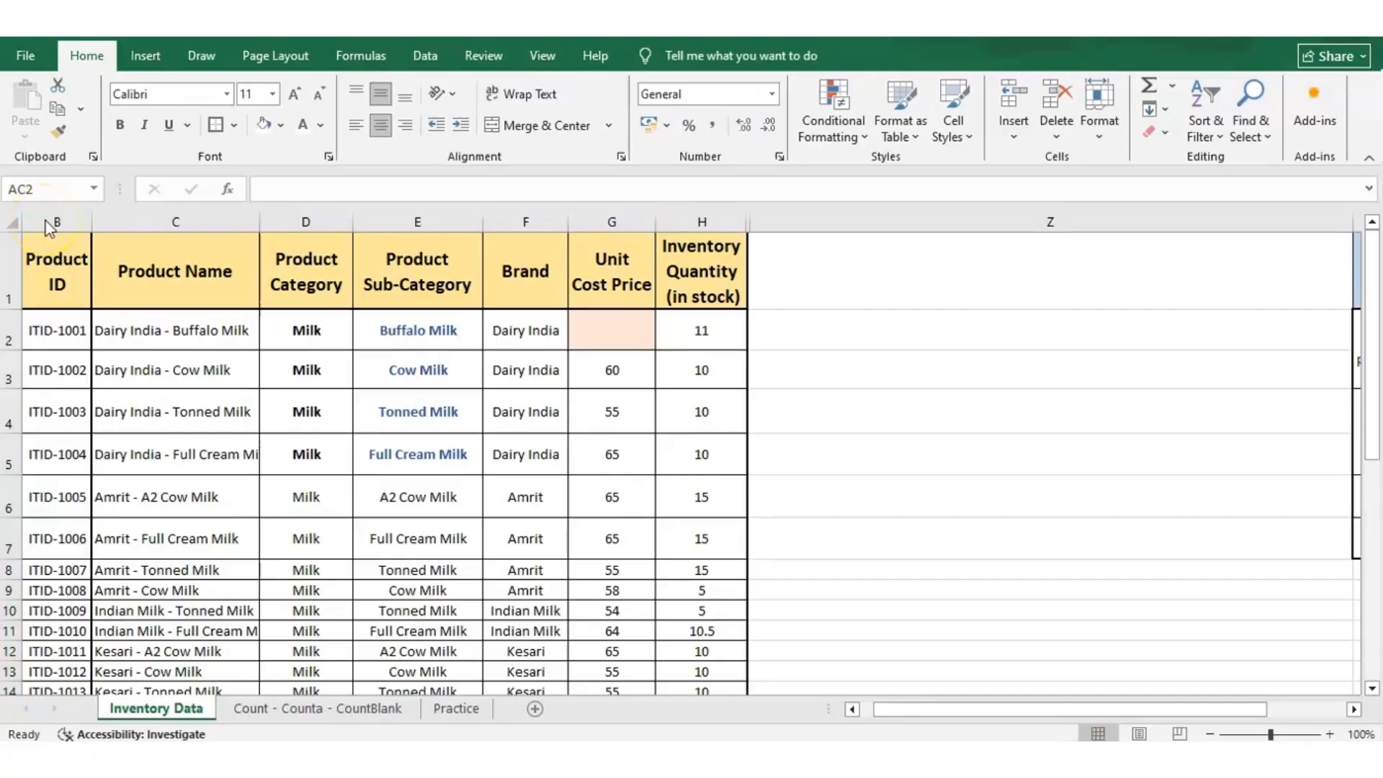
click(45, 220)
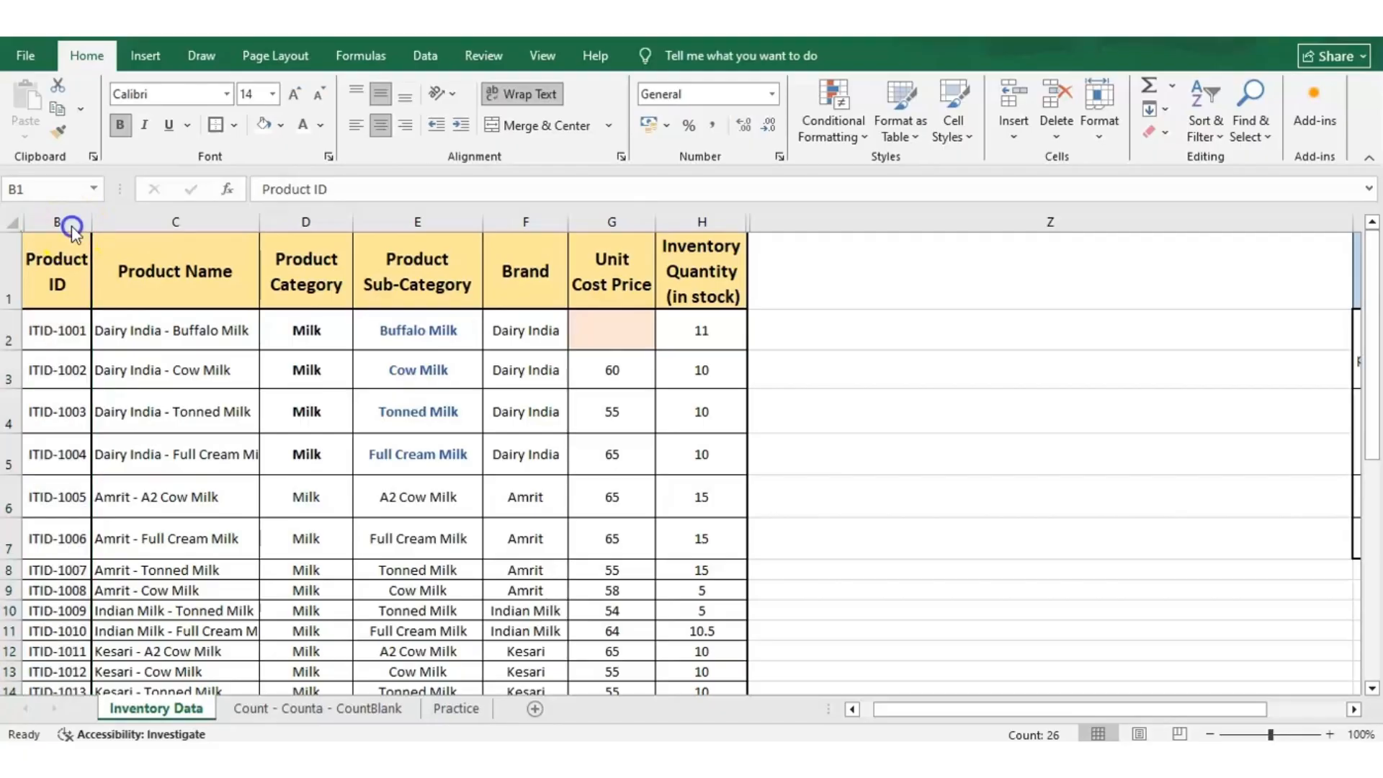
click(71, 224)
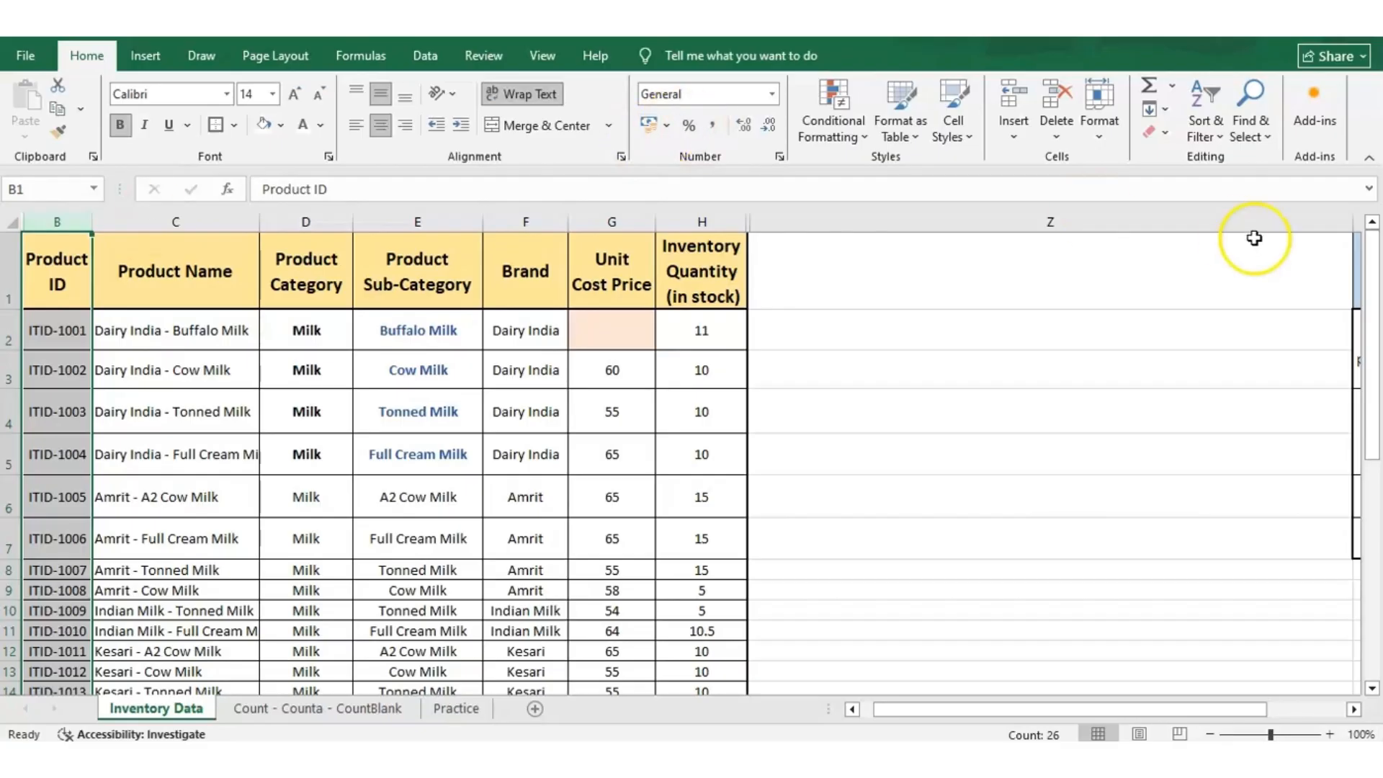
Narrow column Z beside the User Query table and enter =COUNT(B:B) in output cell AC2.
drag(1348, 221, 752, 330)
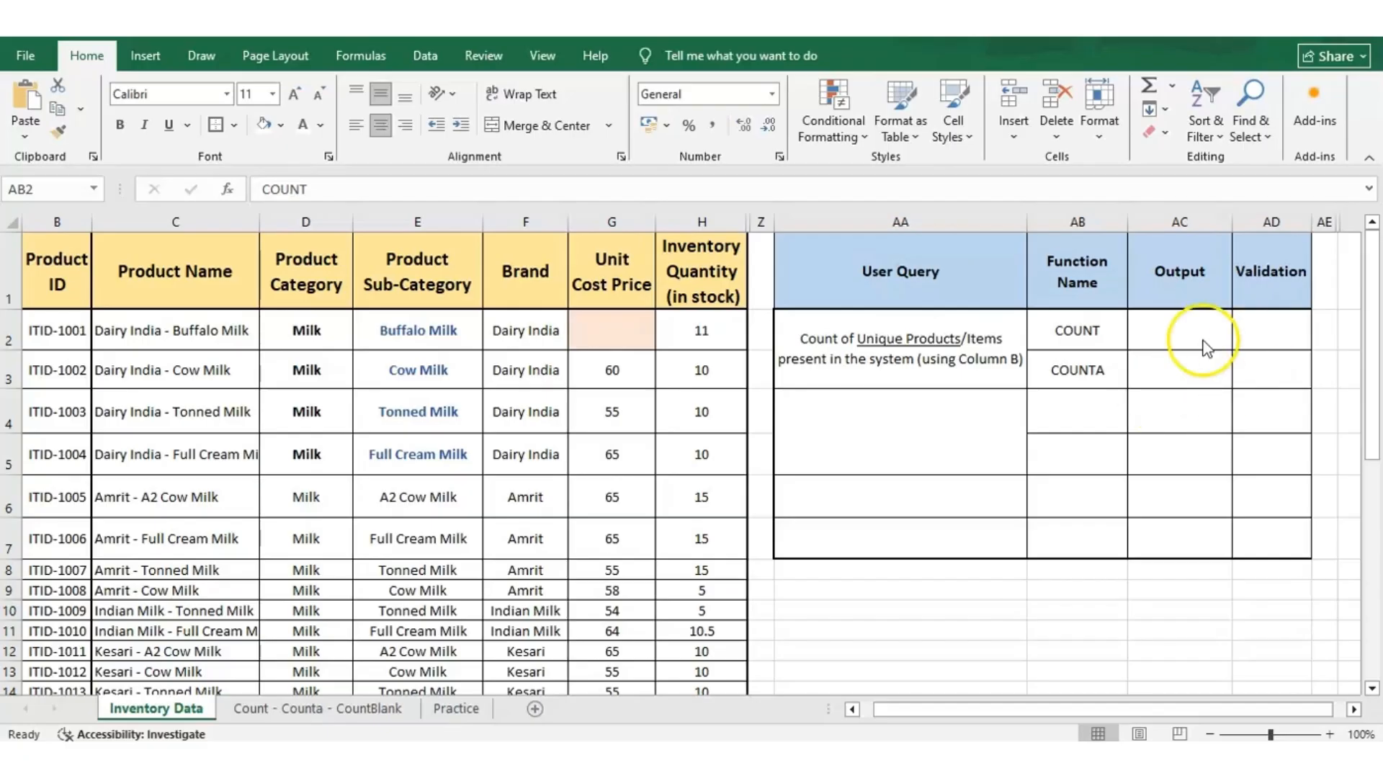
click(1164, 328)
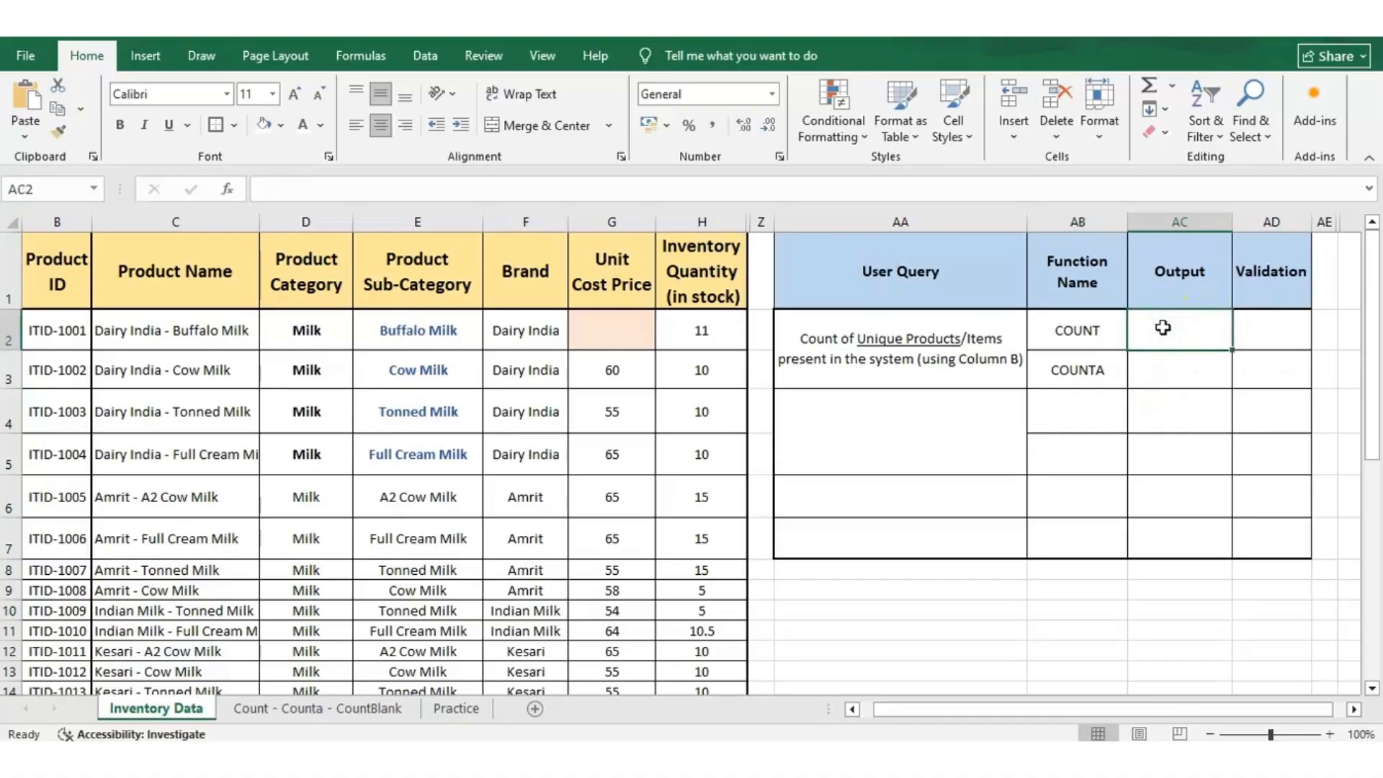
double_click(1163, 327)
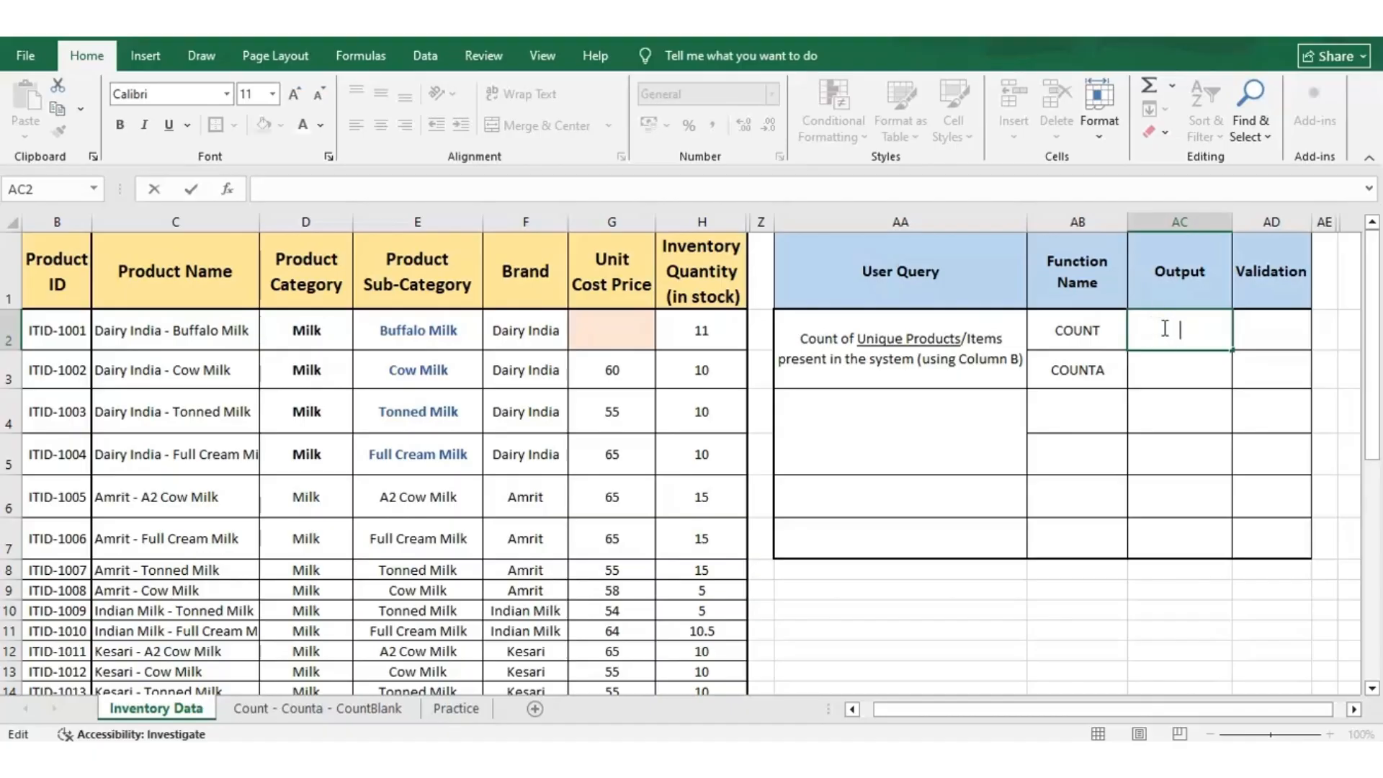
text(=)
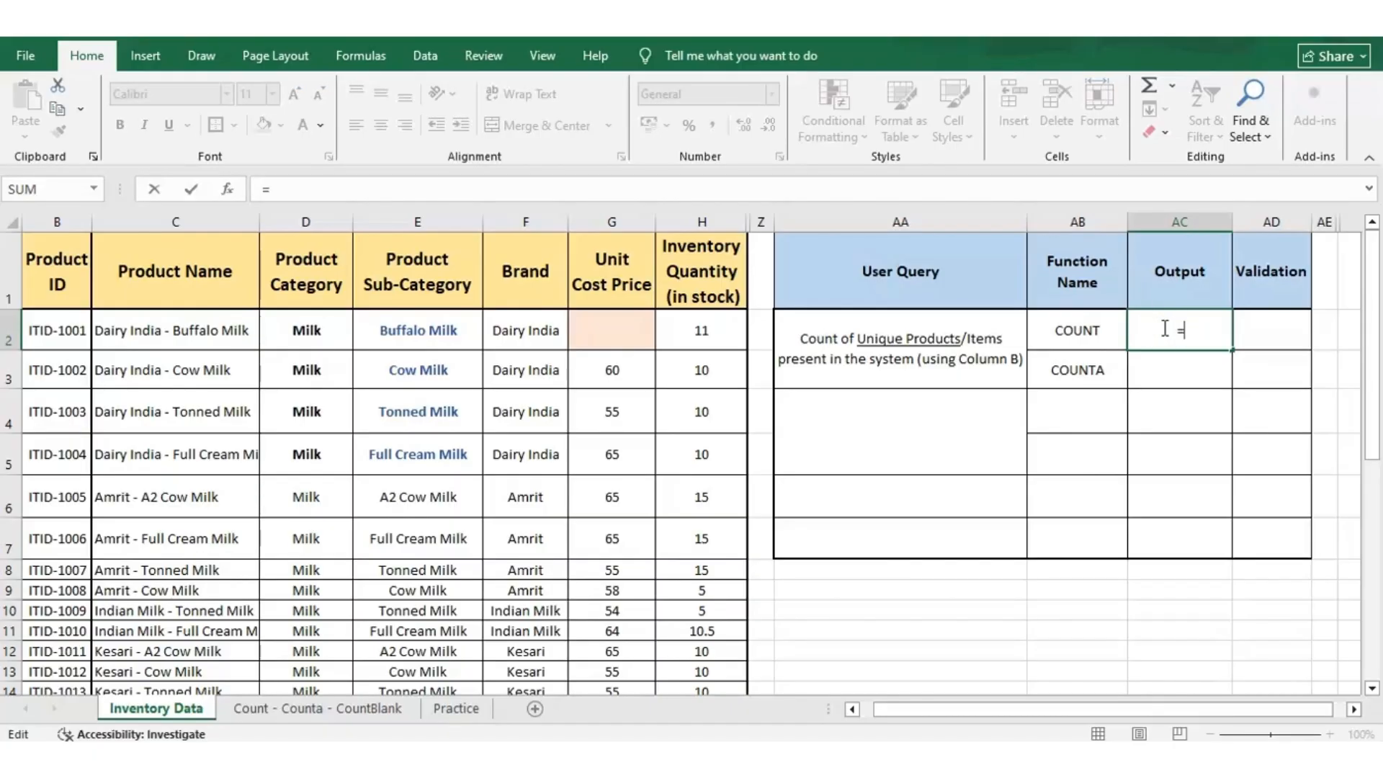
text(COUNT)
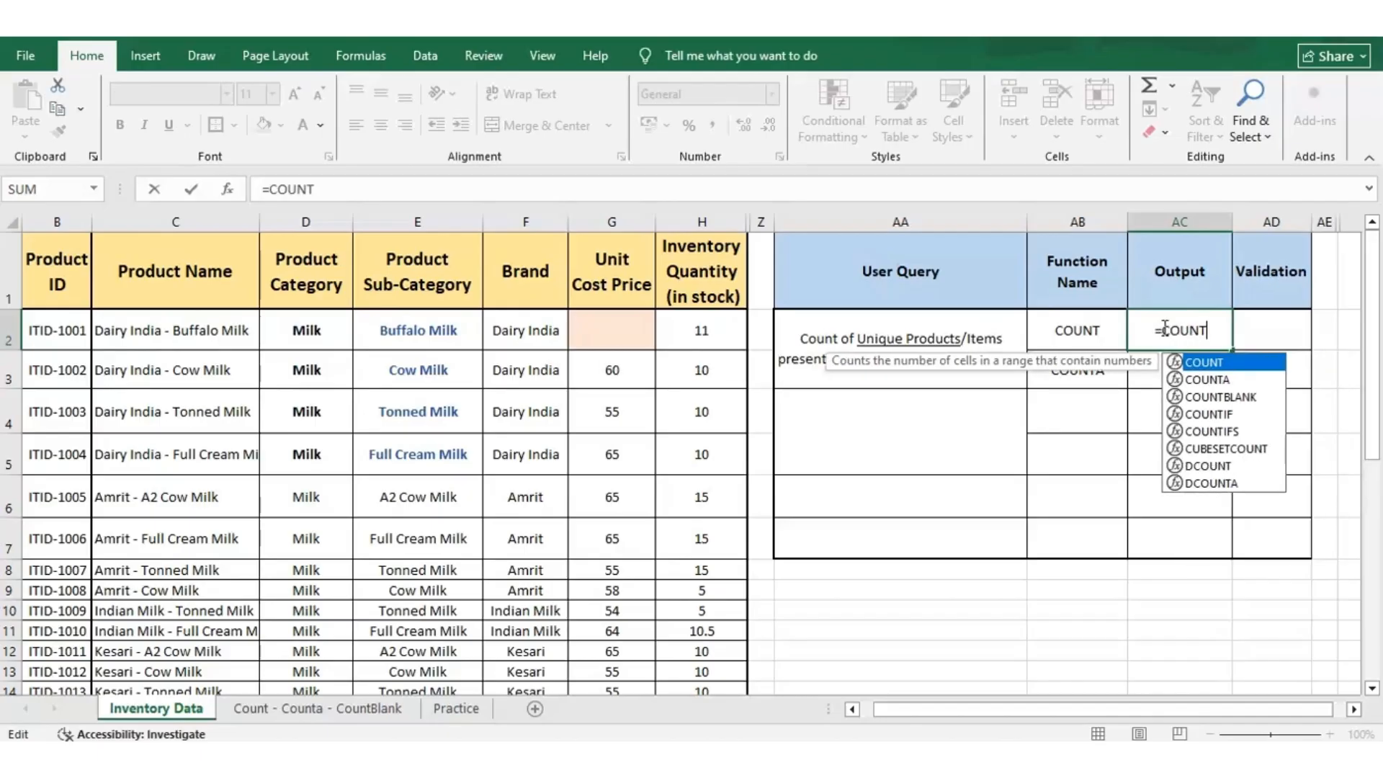
text(()
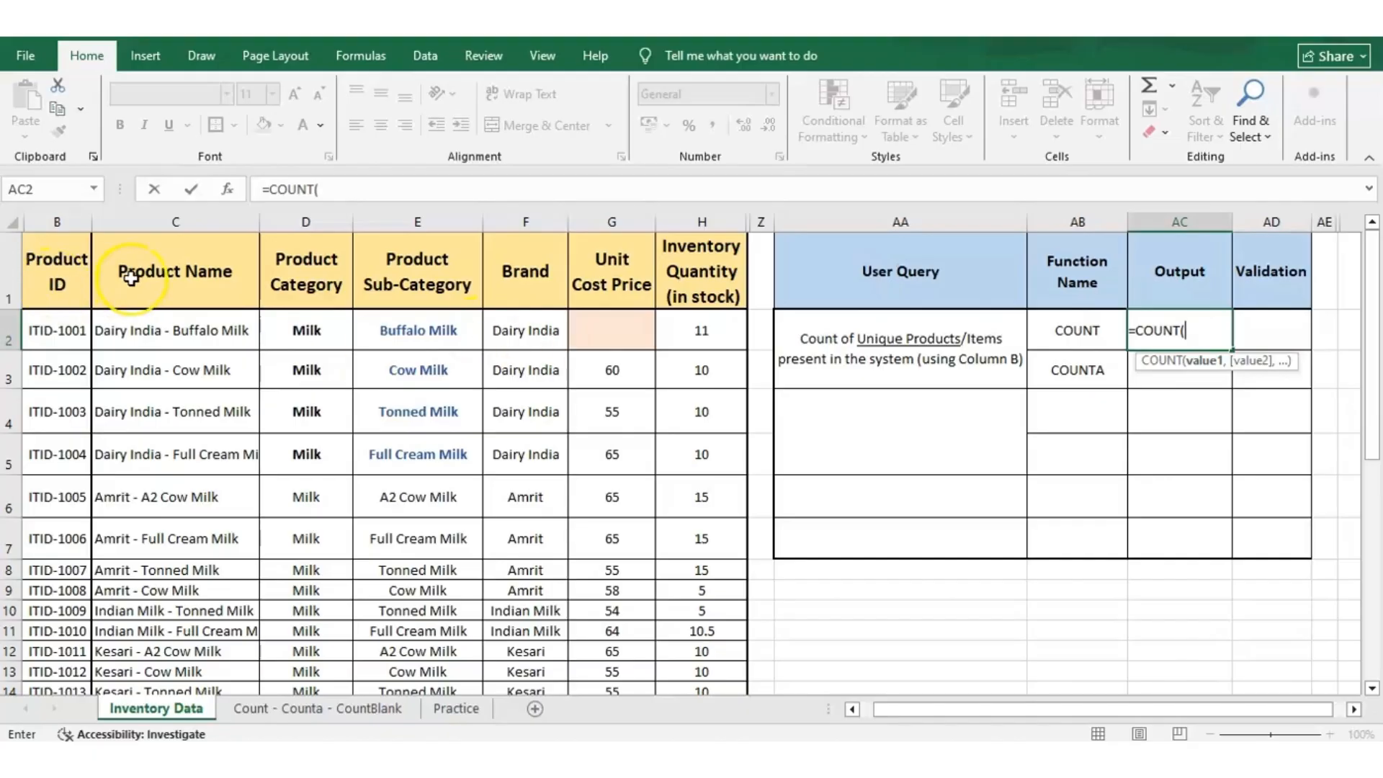
click(48, 223)
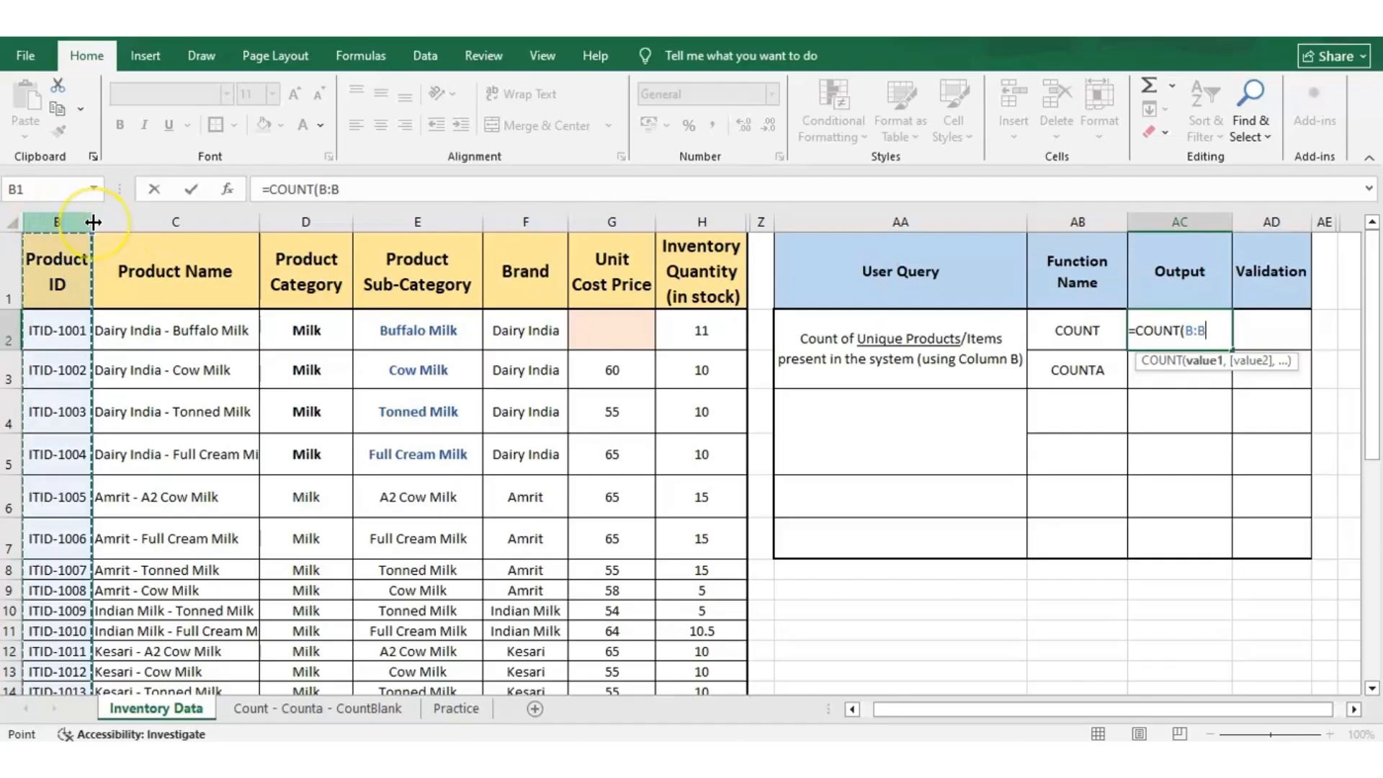
text())
key(Return)
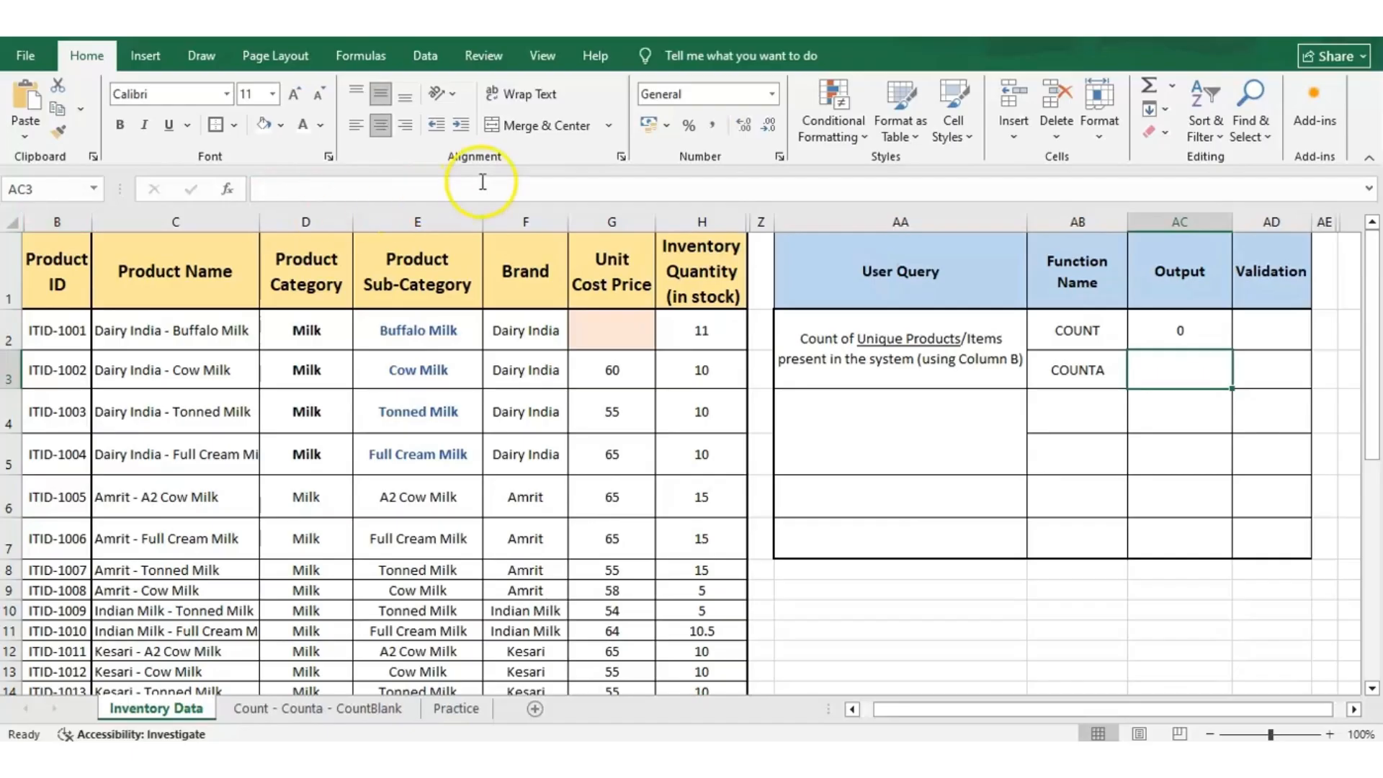
Enter =COUNTA(B:B) in output cell AC3 to count the non-empty Product ID cells.
click(1166, 359)
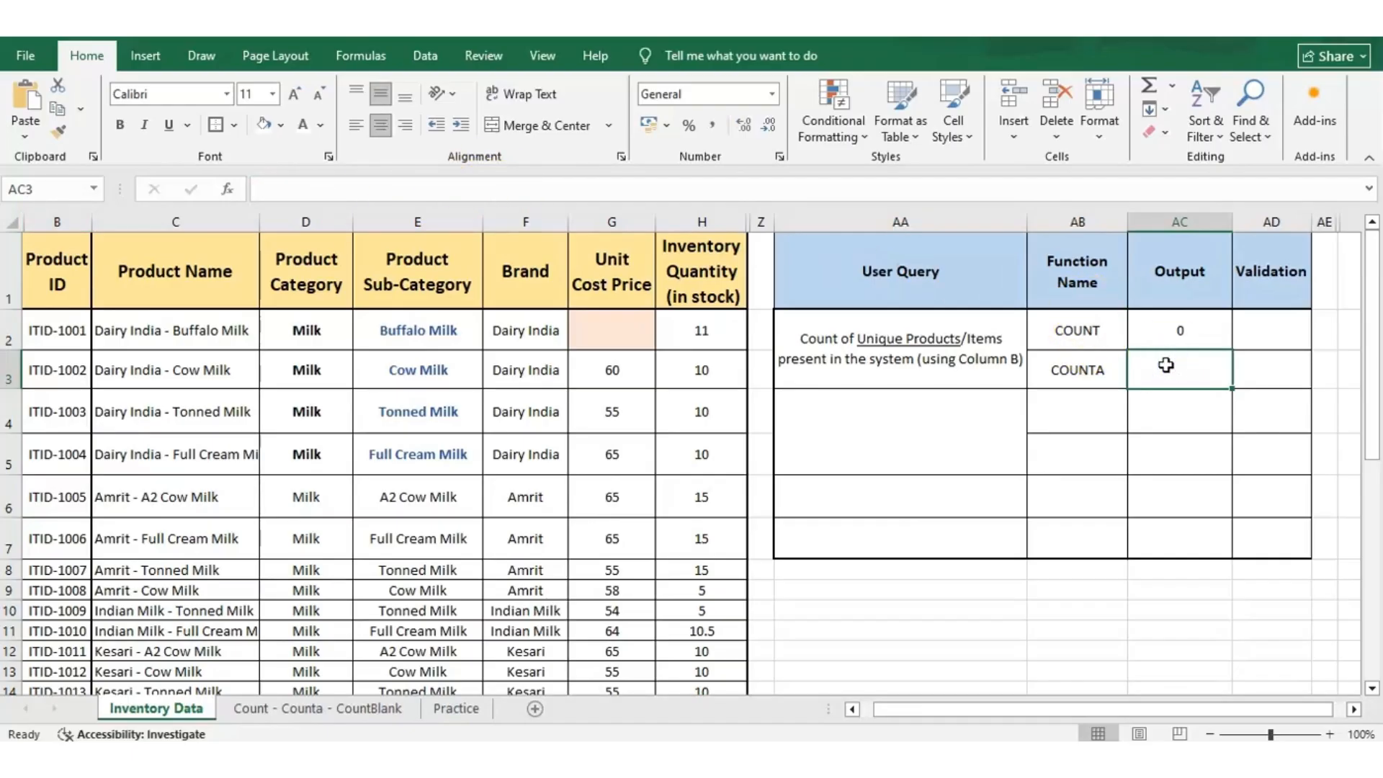
double_click(1167, 362)
text(=)
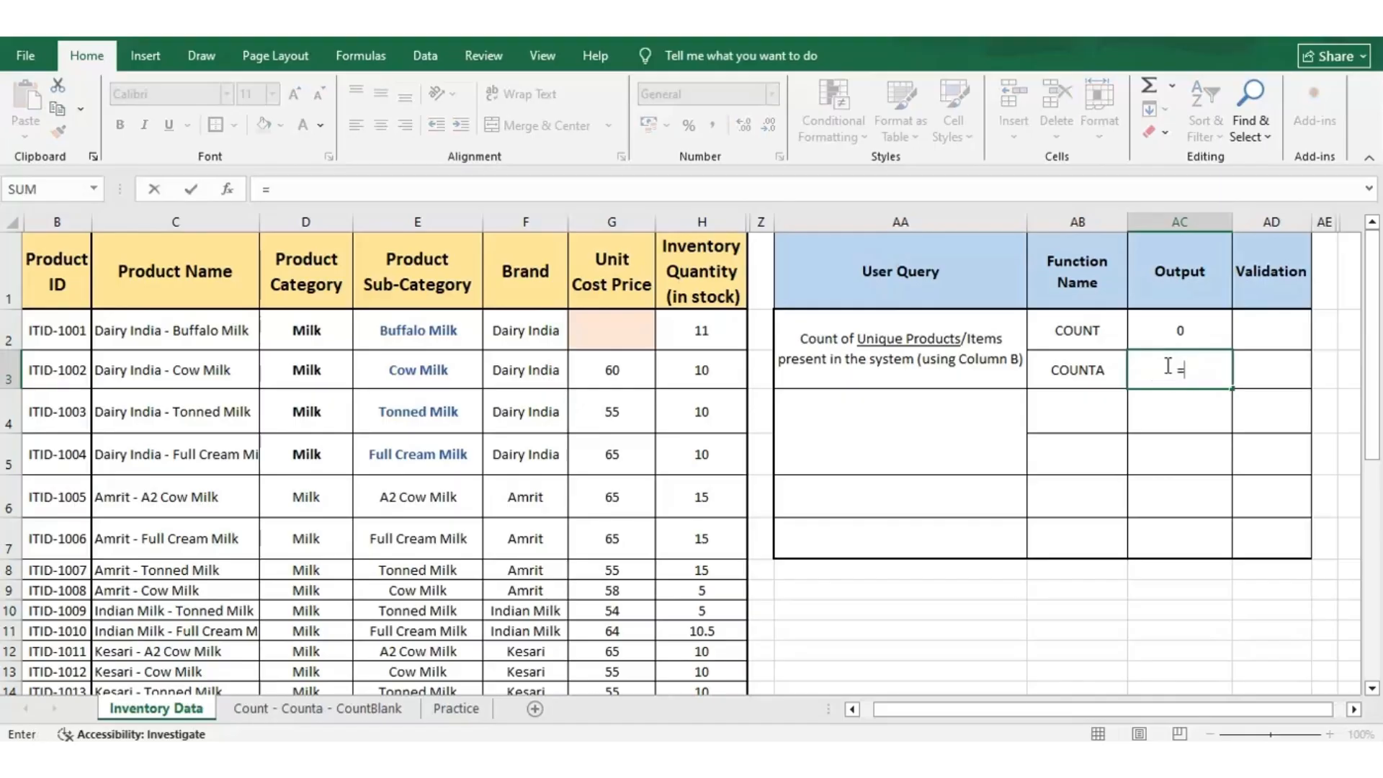
text(COUNTA)
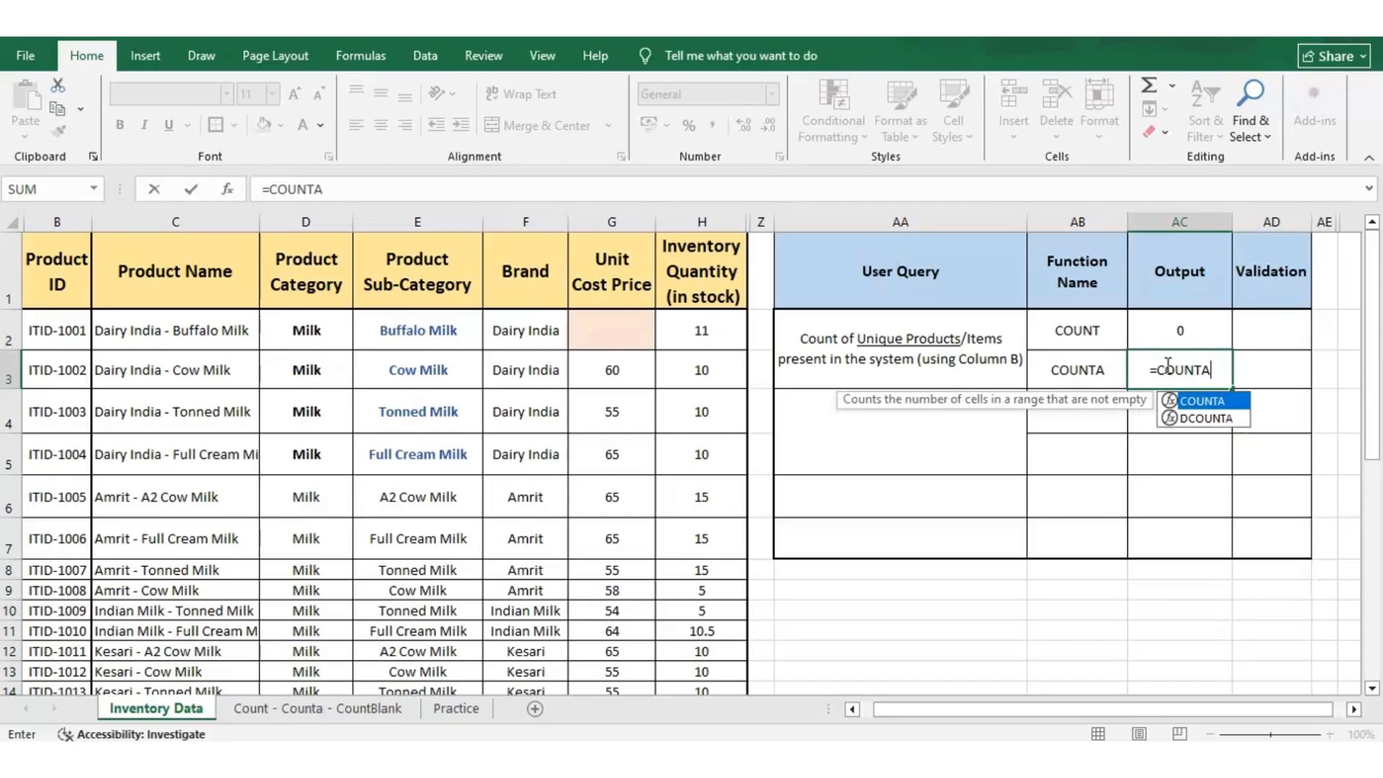
text(()
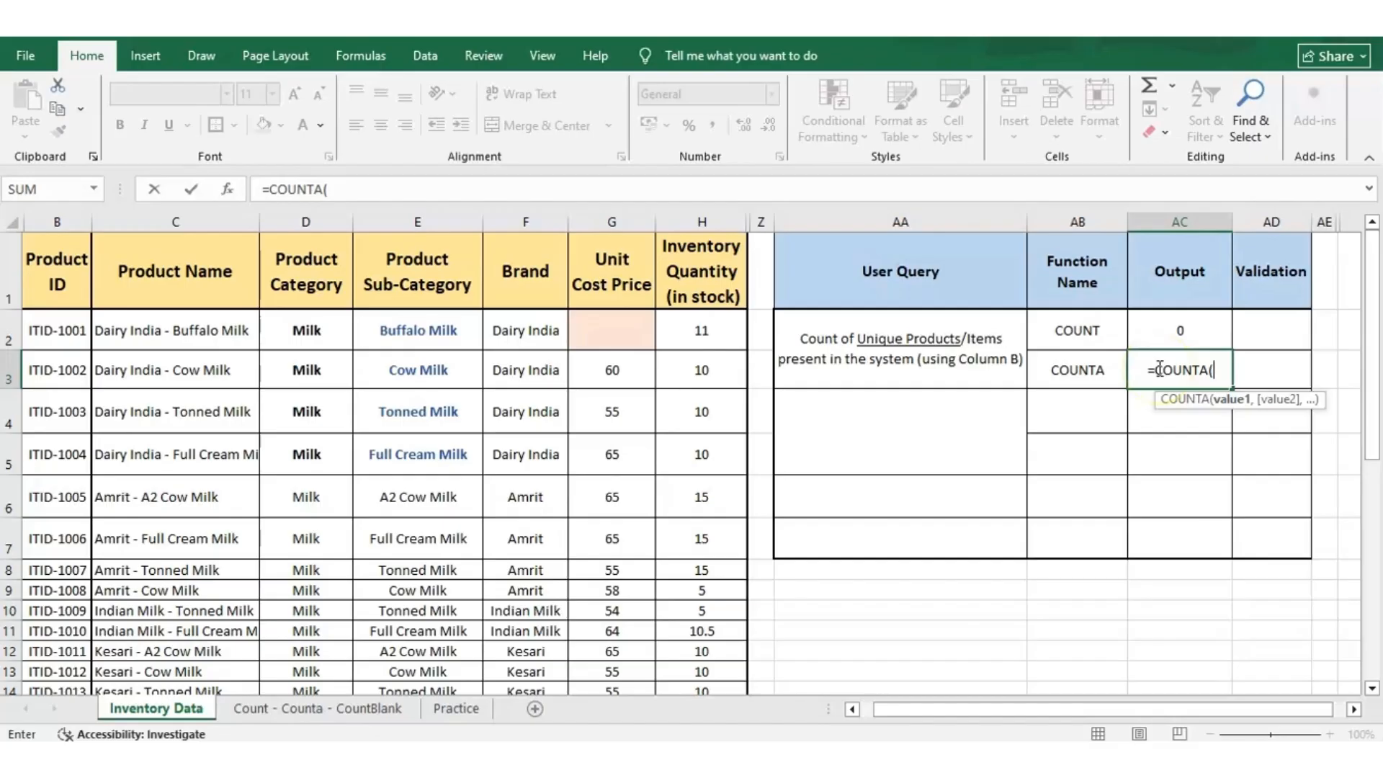
click(52, 218)
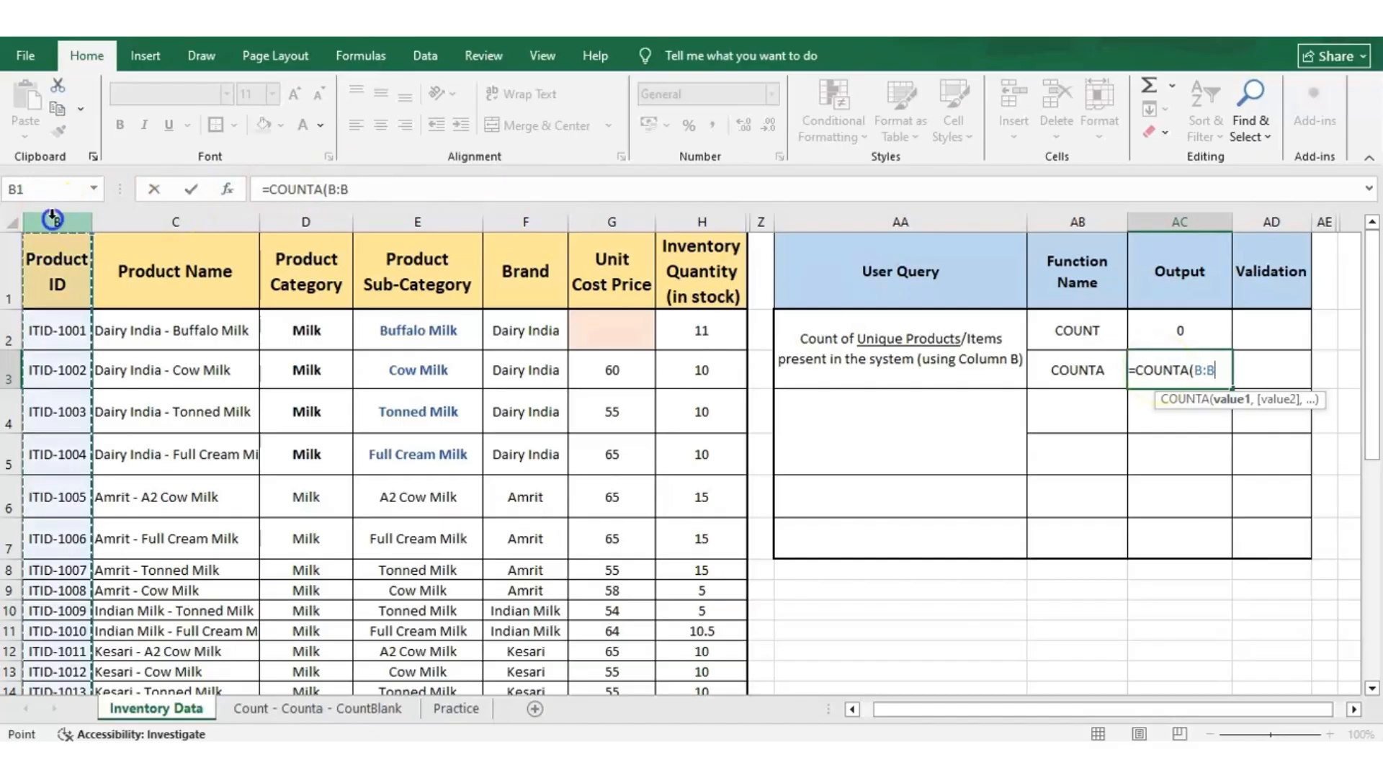
key(Return)
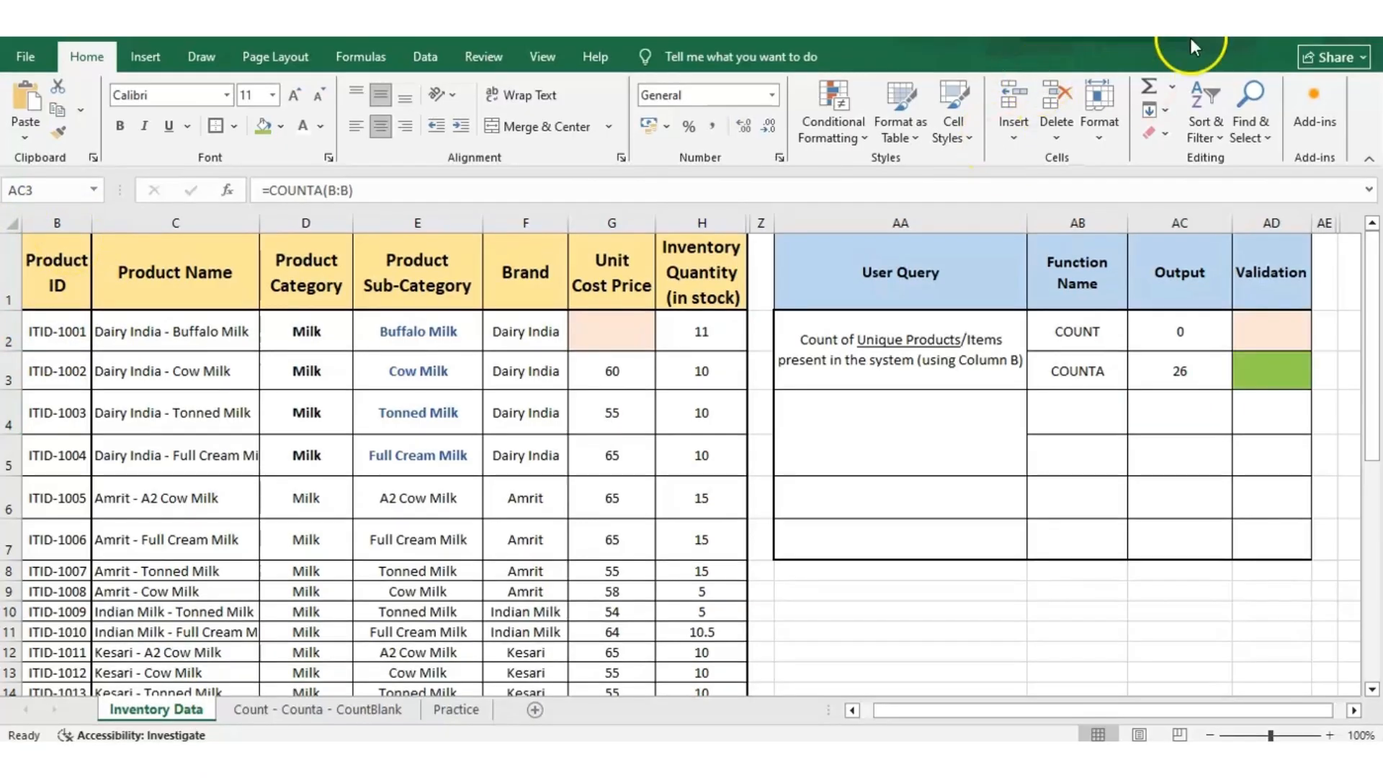
Change the formula in AC3 to =COUNTA(B:B)-1 so the header row is excluded.
double_click(1211, 368)
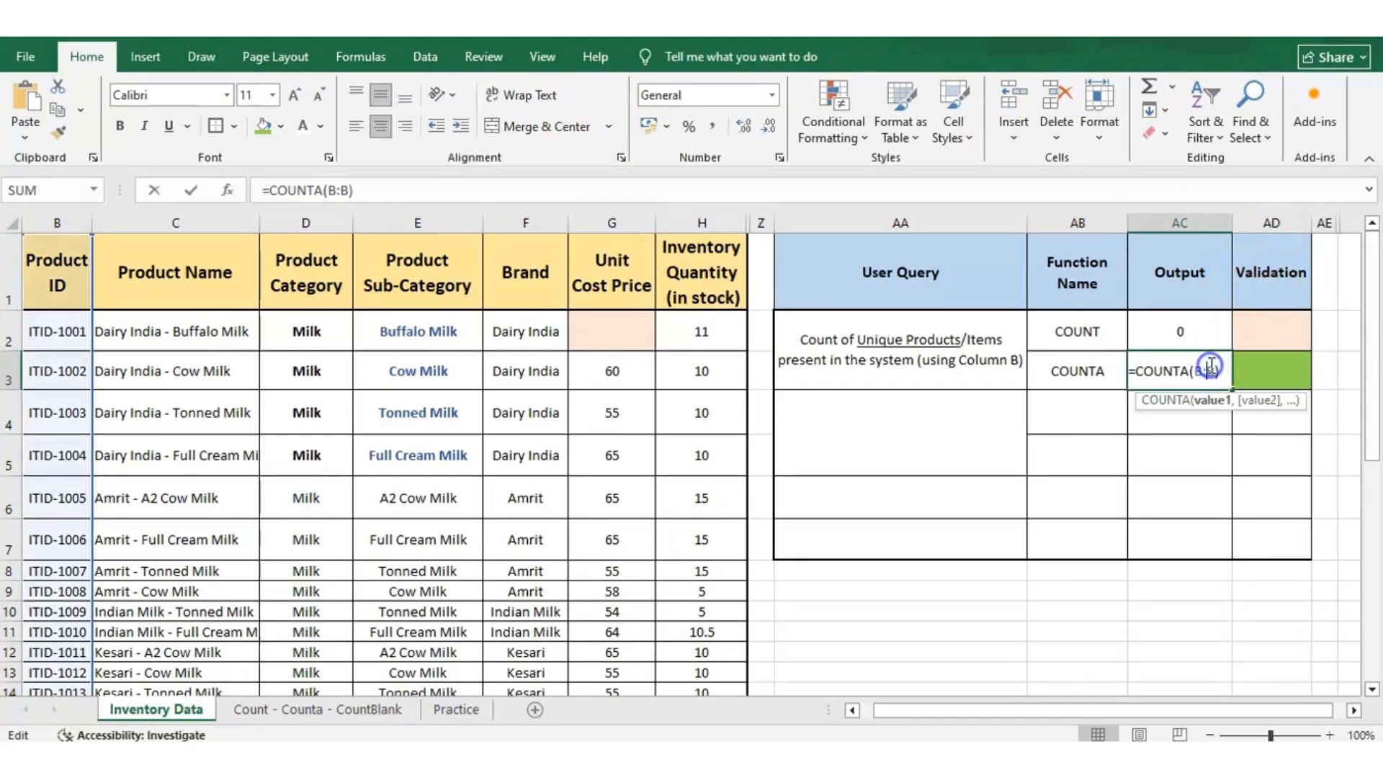
key(Right)
key(Right)
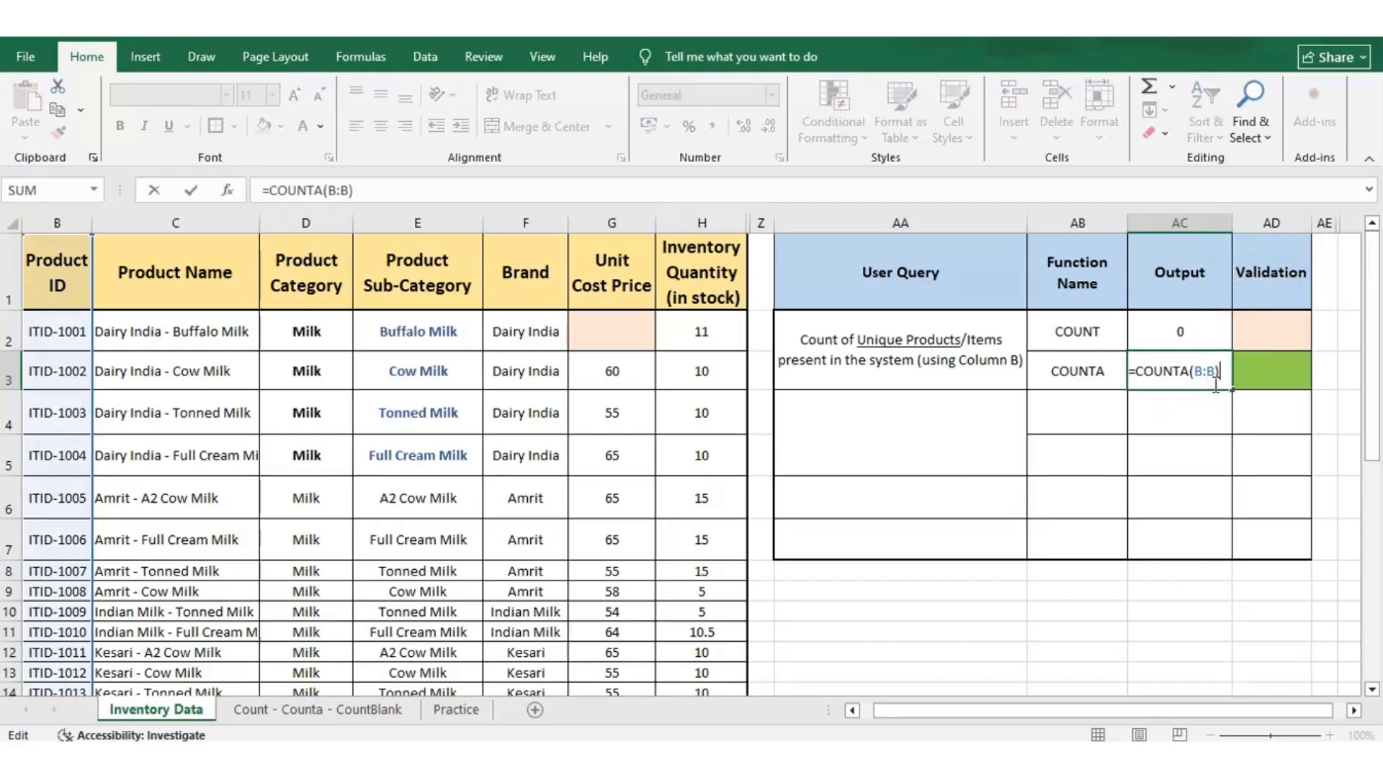
text(-1)
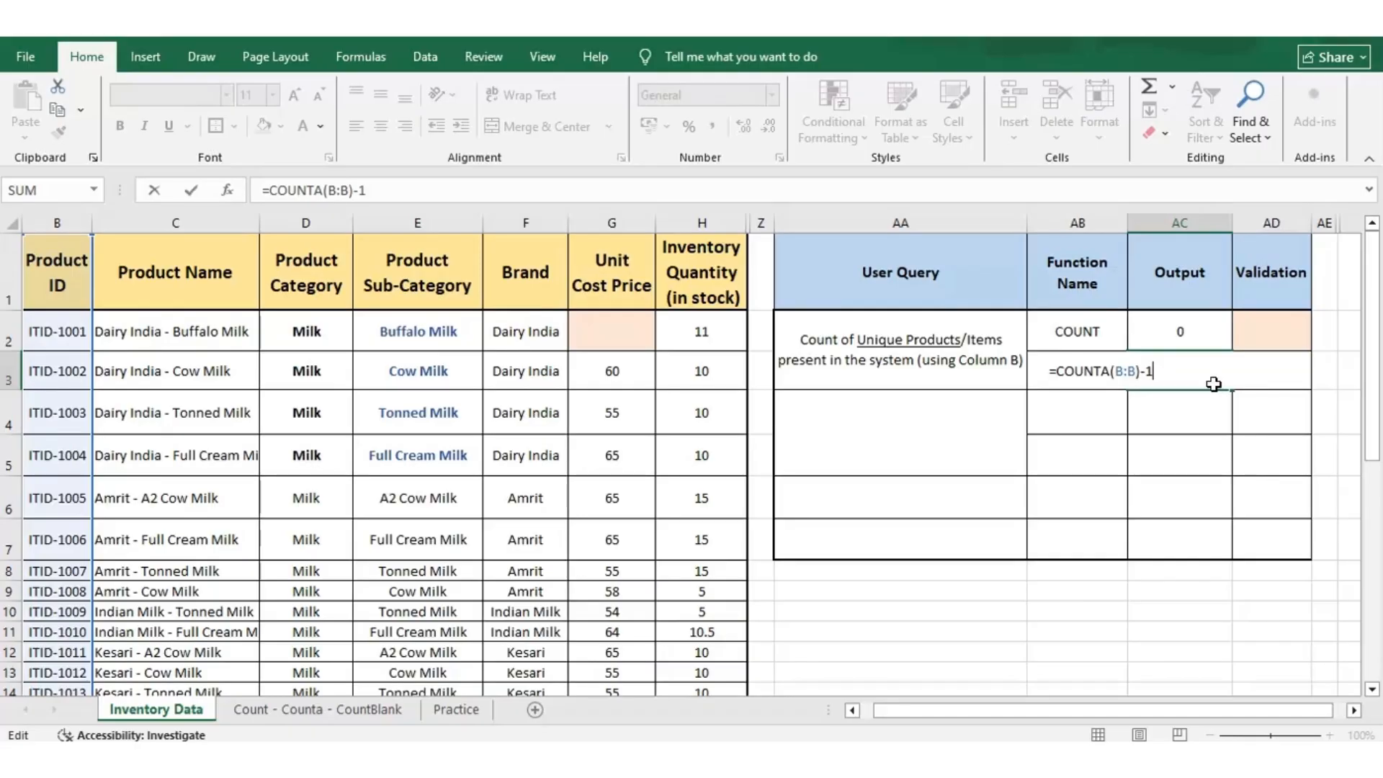
key(Return)
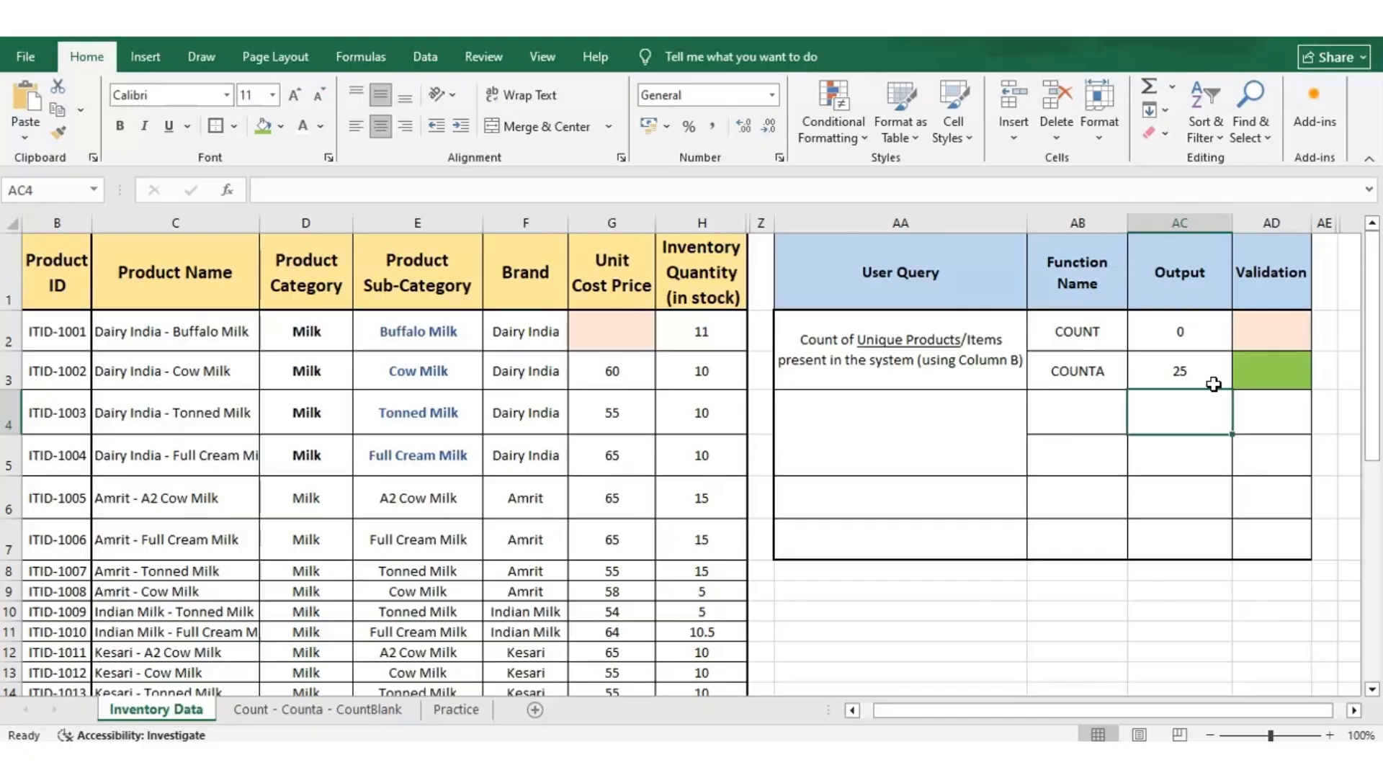
Set the font colour of the second user query and its function names, AA4 to AB5, to black.
click(1136, 400)
click(987, 432)
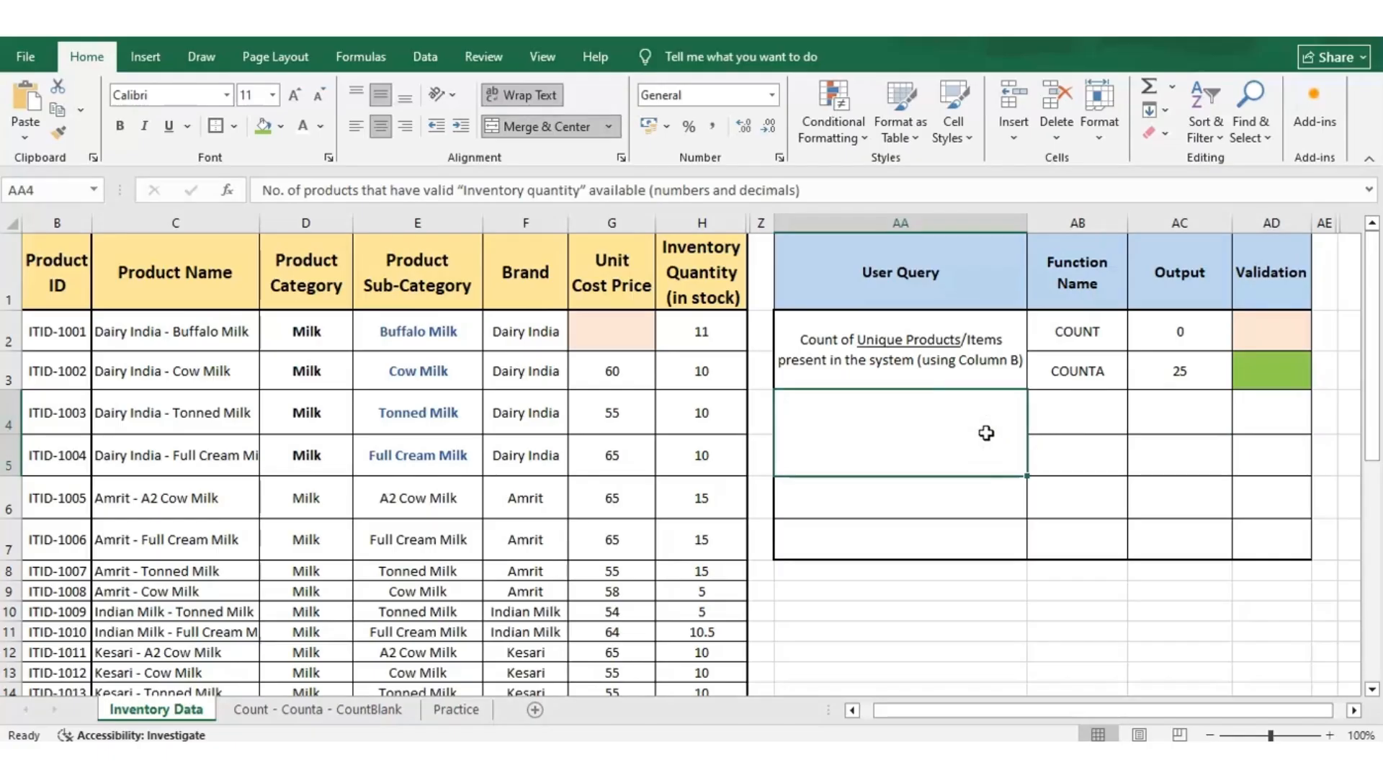
key(shift+Right)
click(320, 126)
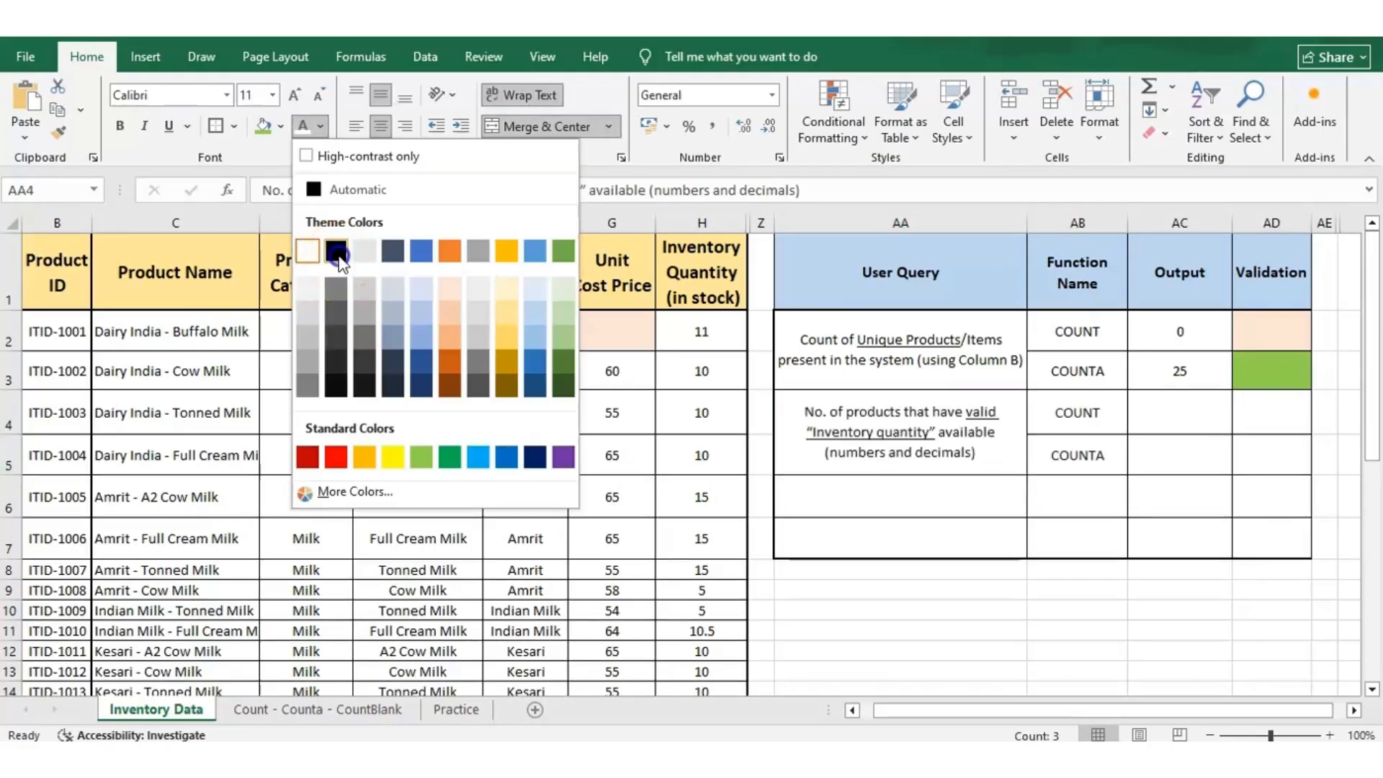
click(333, 252)
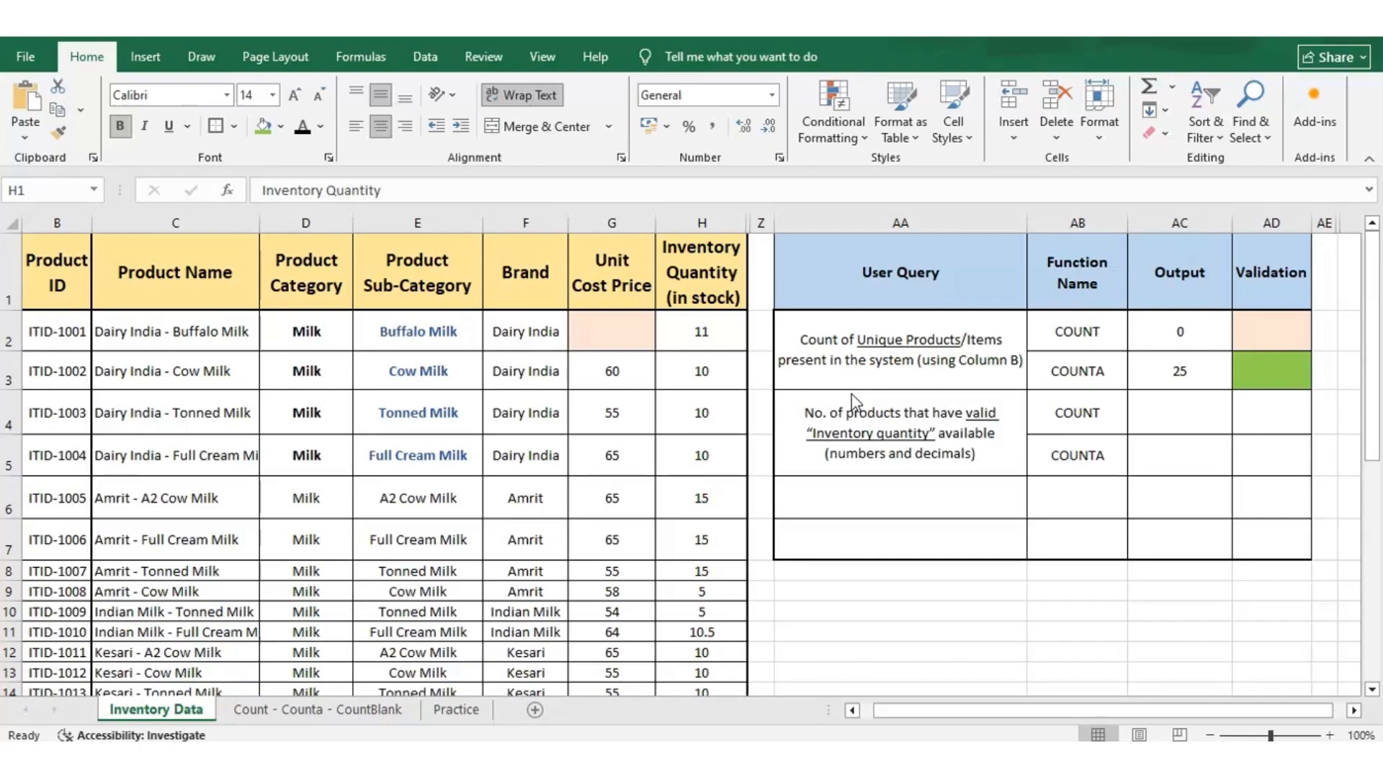
Enter =COUNT(H:H) in output cell AC4 to count the numeric inventory quantities.
click(857, 402)
click(1166, 416)
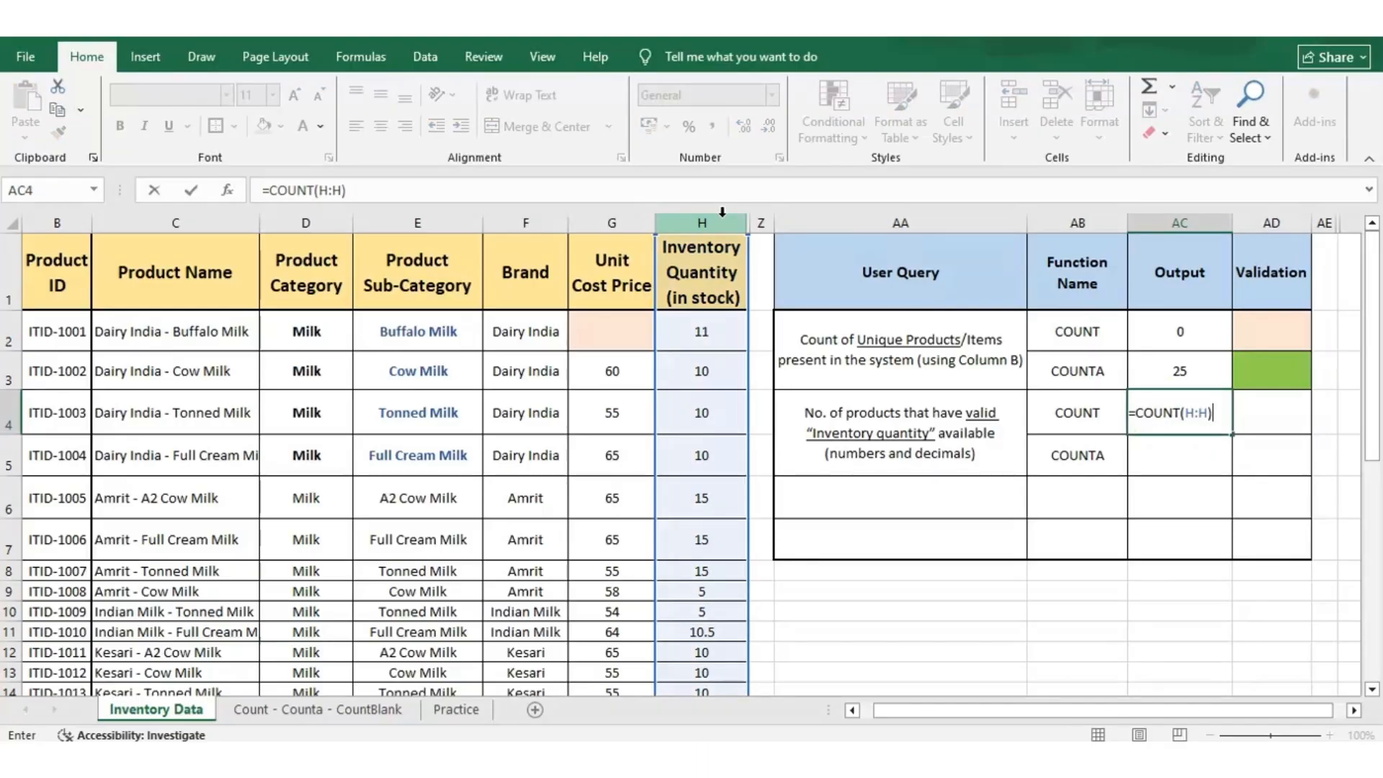
key(Return)
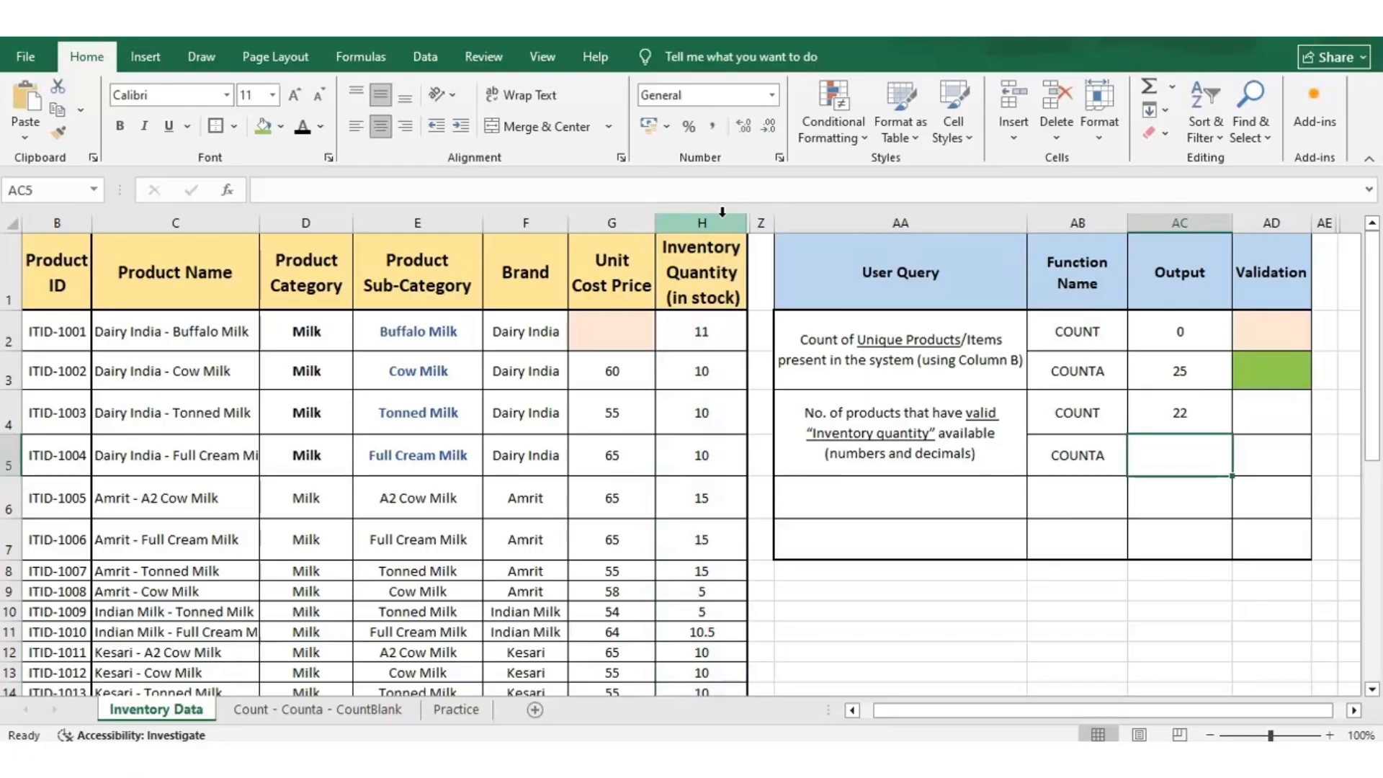
Enter a COUNTA formula over column H in output cell AC5.
text(=COUNTA)
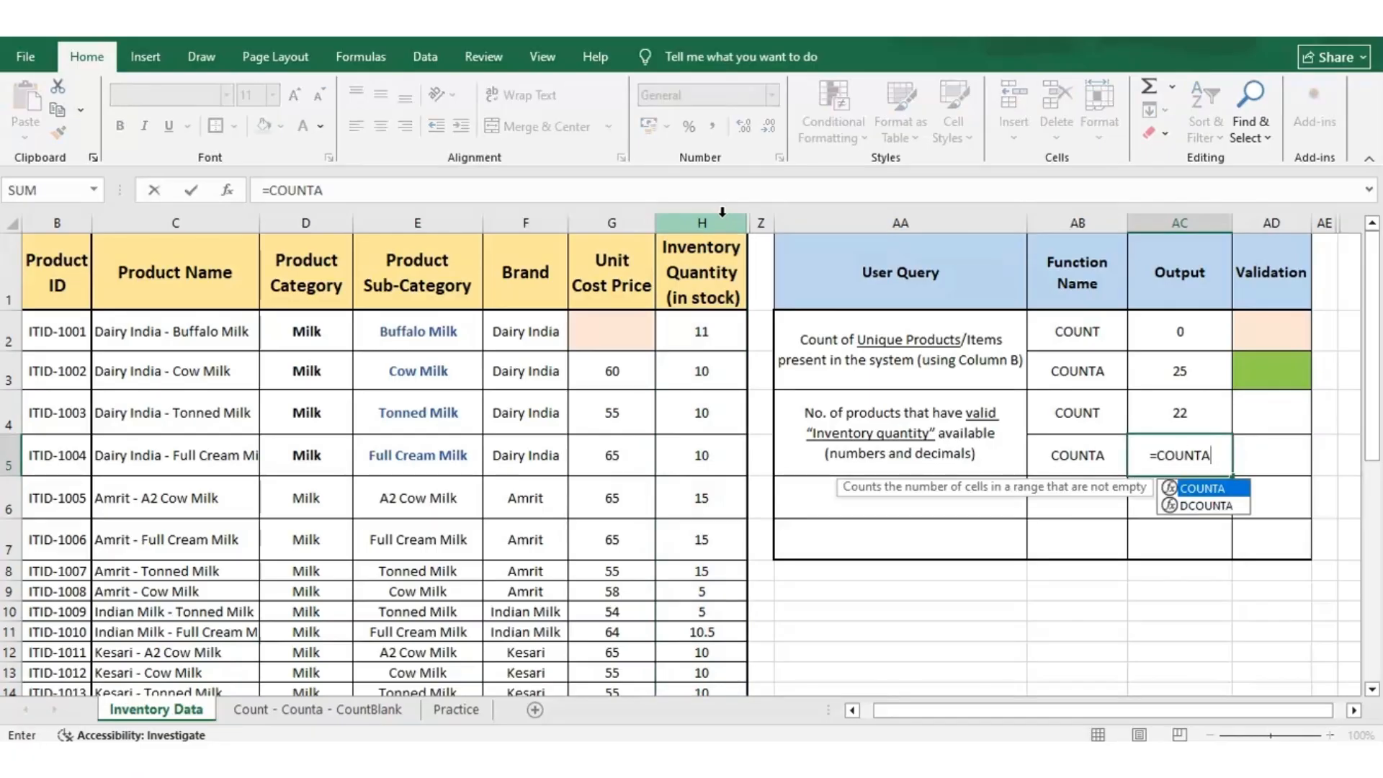
text(()
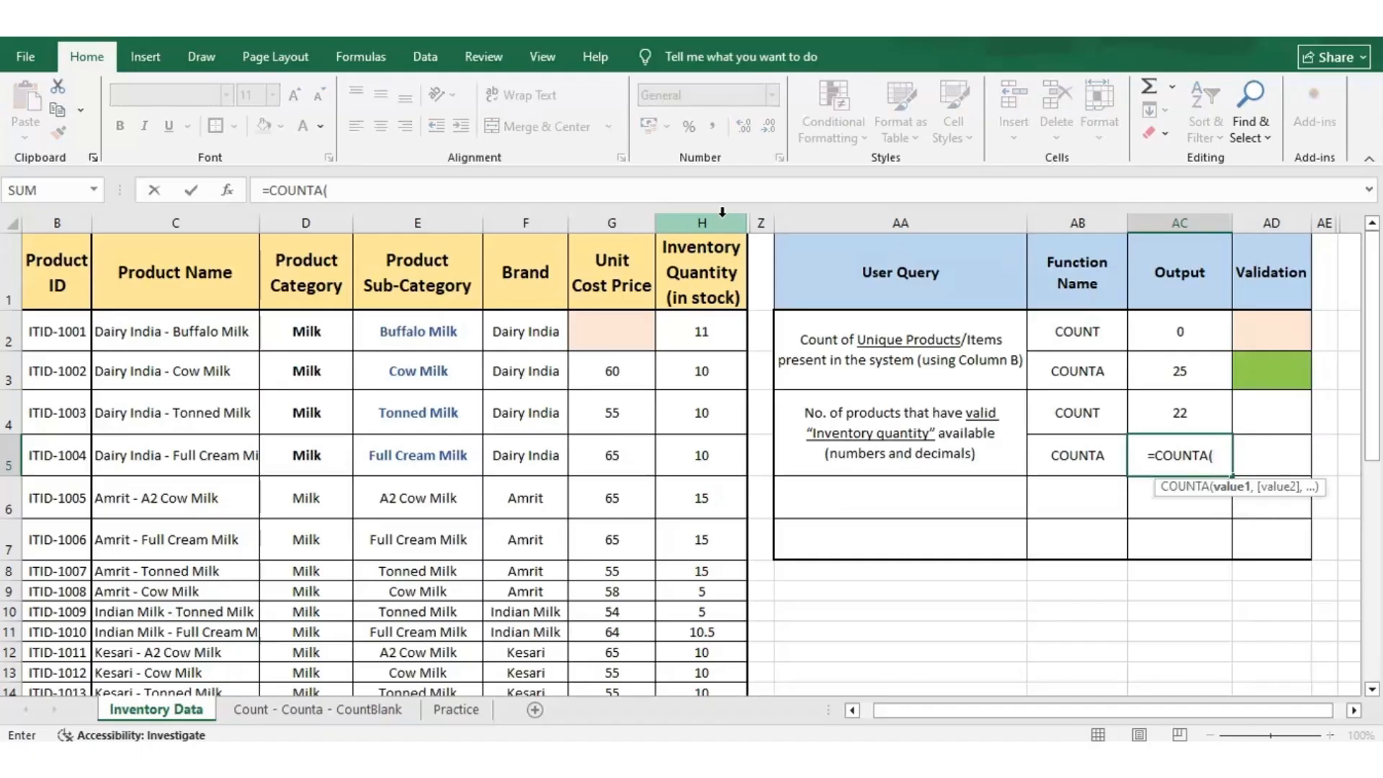
click(722, 212)
key(Return)
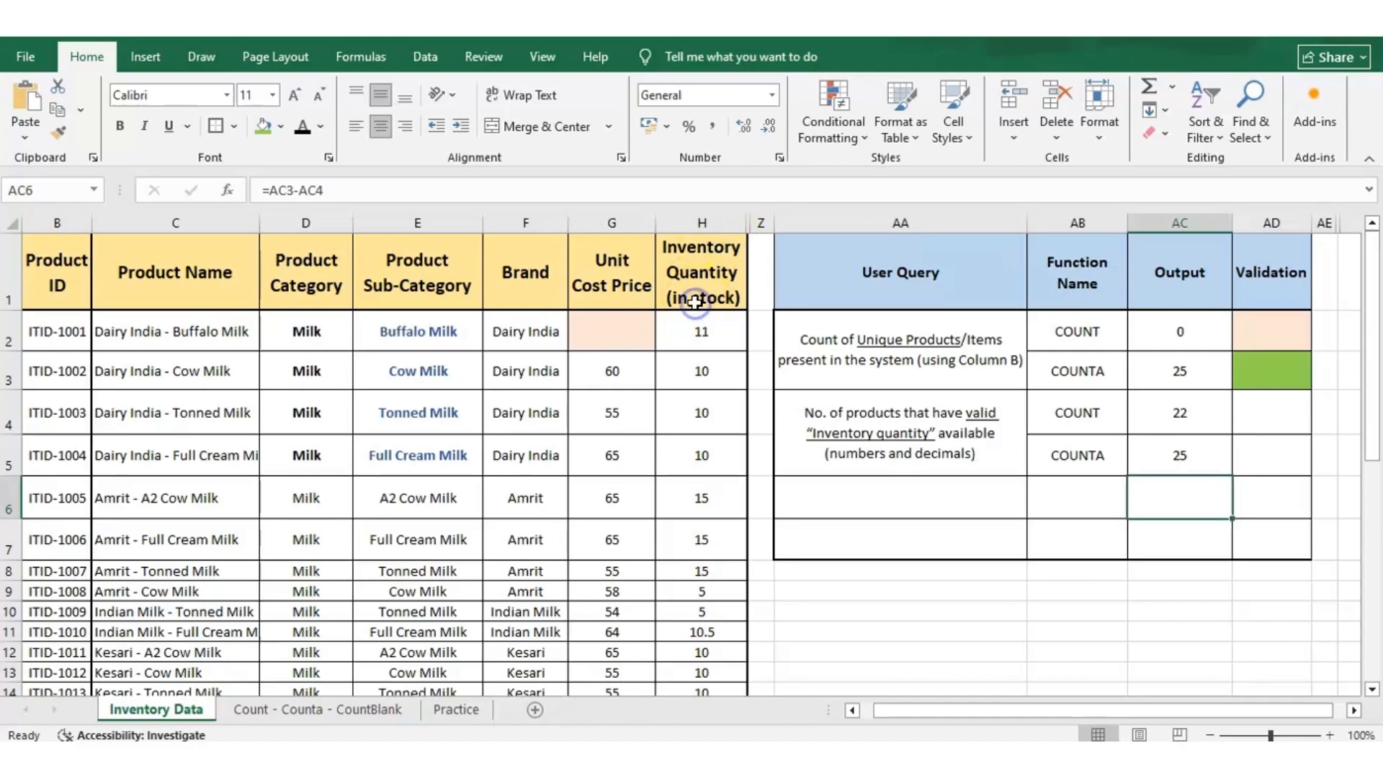
Examine the Inventory Quantity column from H2 to the end of the table for blank and non-numeric entries.
click(695, 302)
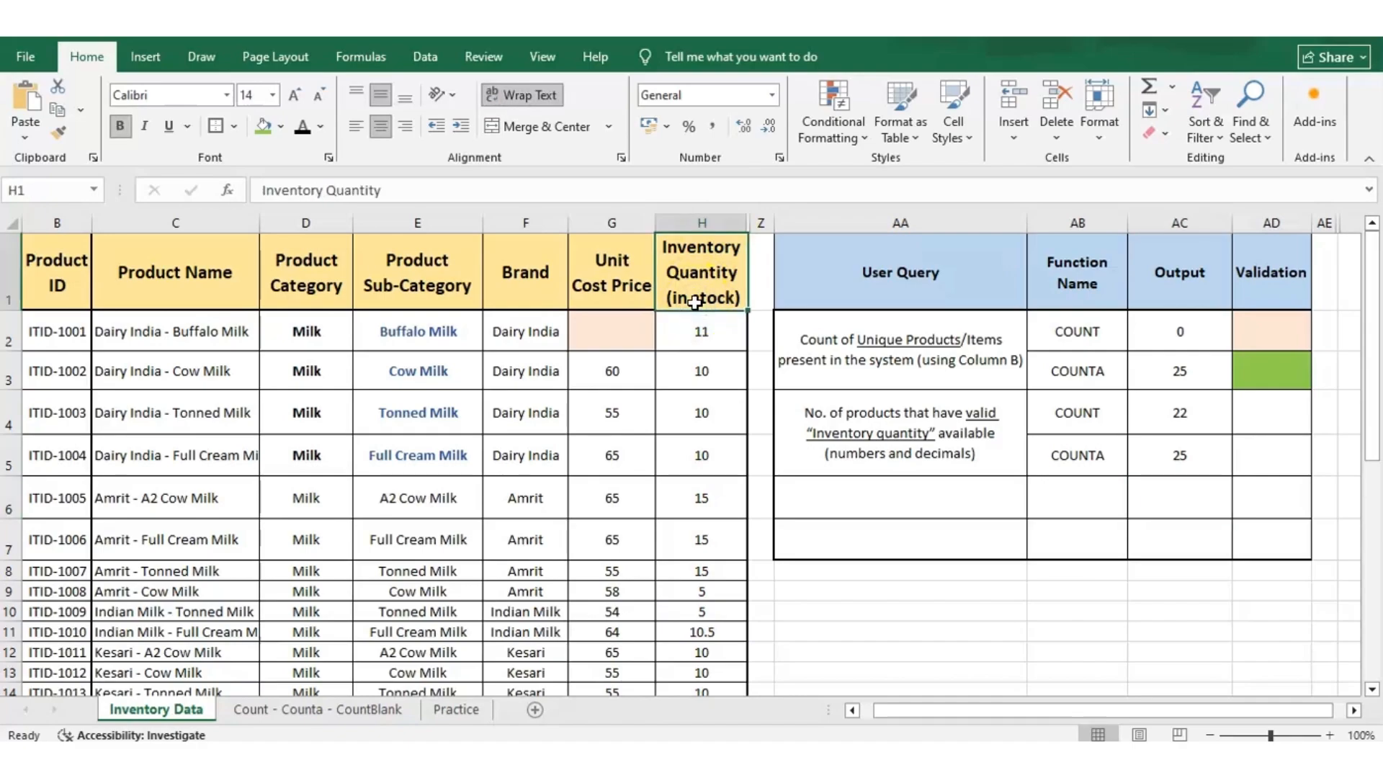
key(Down)
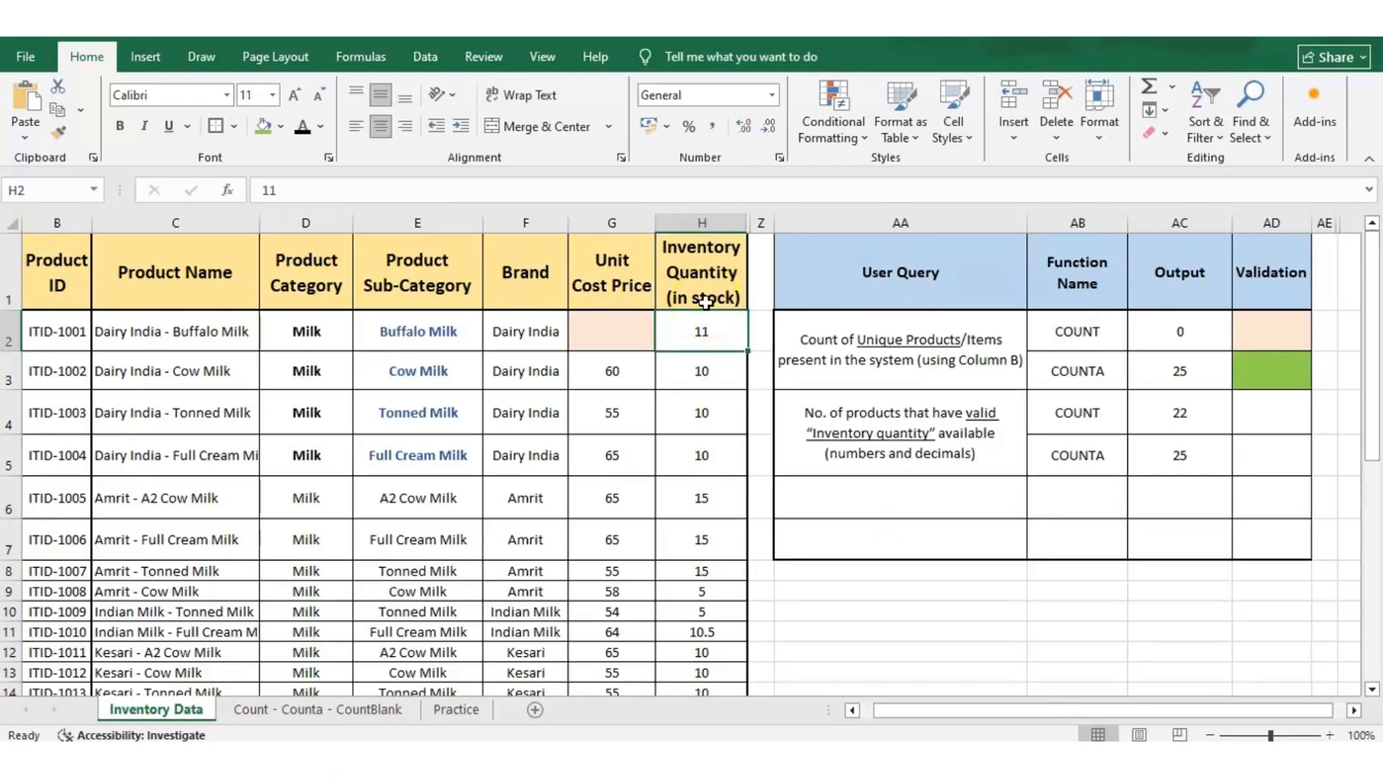
key(Down)
key(Down)
key(Down)
key(Down)
key(Down)
key(Down)
key(Down)
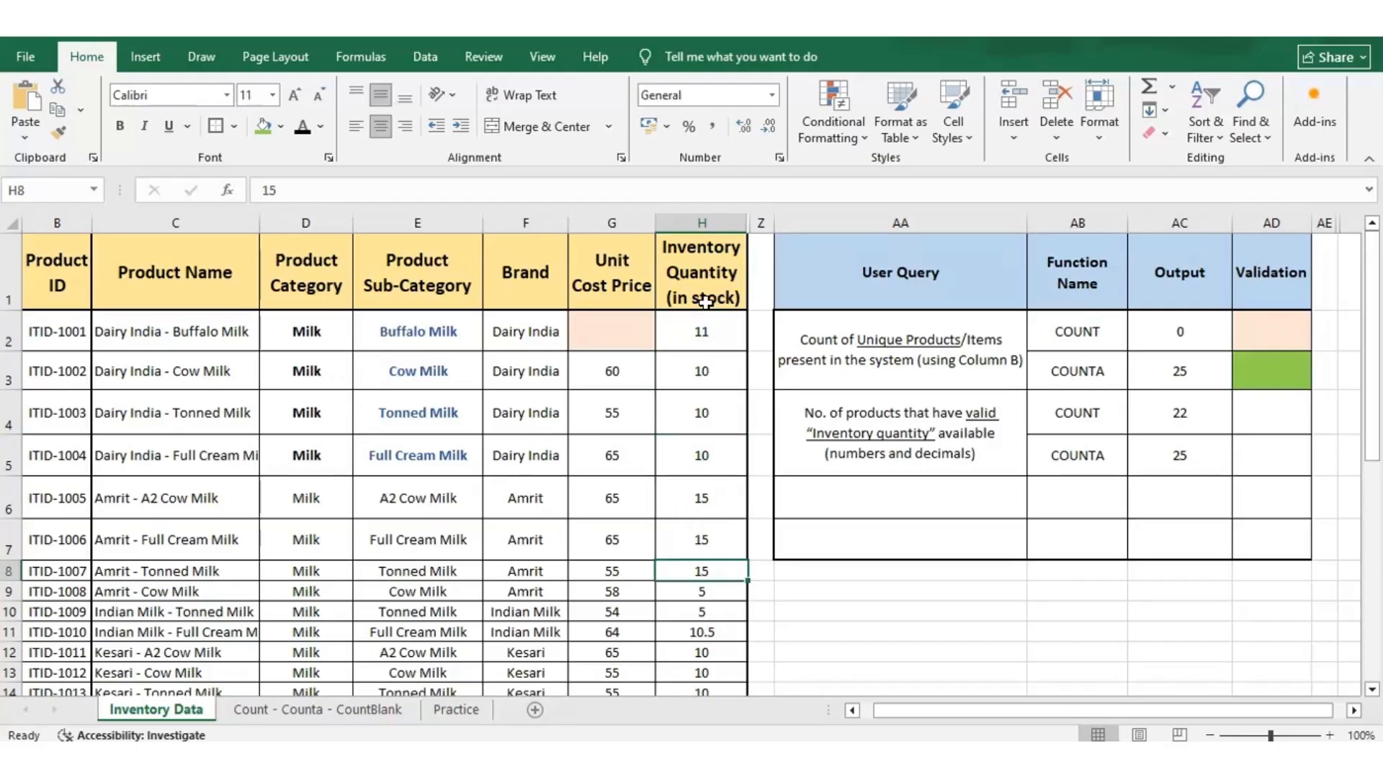
key(Up)
key(Down)
key(Down)
key(Down)
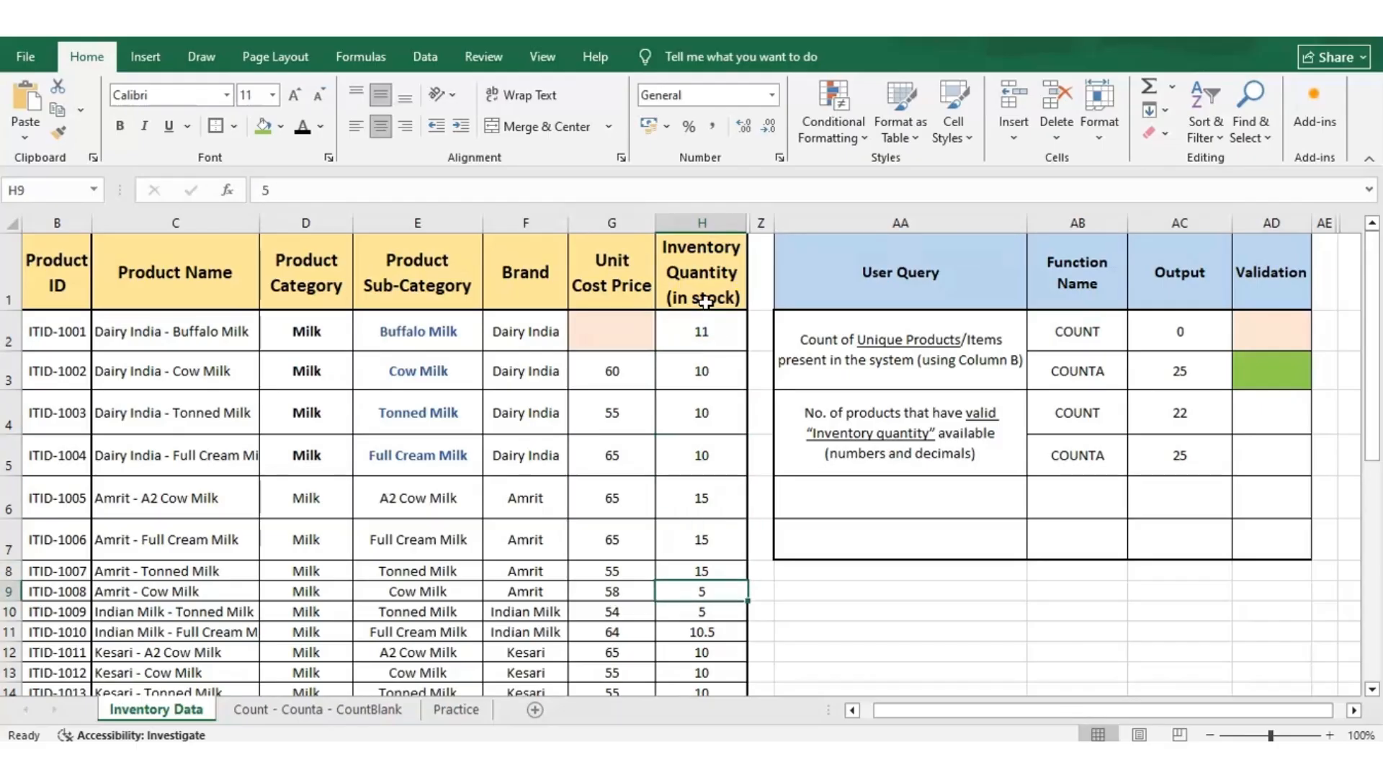
key(Down)
key(Down)
key(Down)
key(Down)
key(Down)
key(Down)
key(Down)
key(Down)
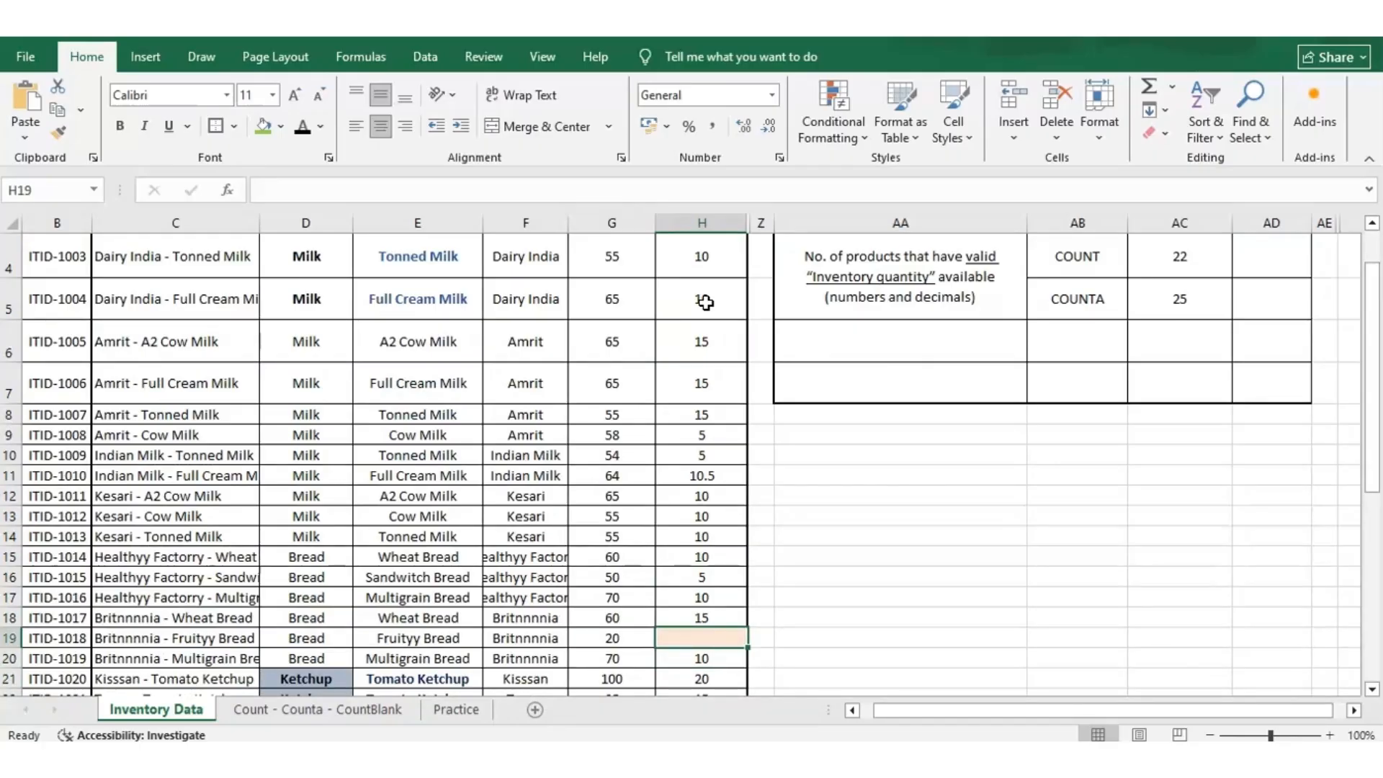
key(Down)
key(Down)
key(Down)
key(Down)
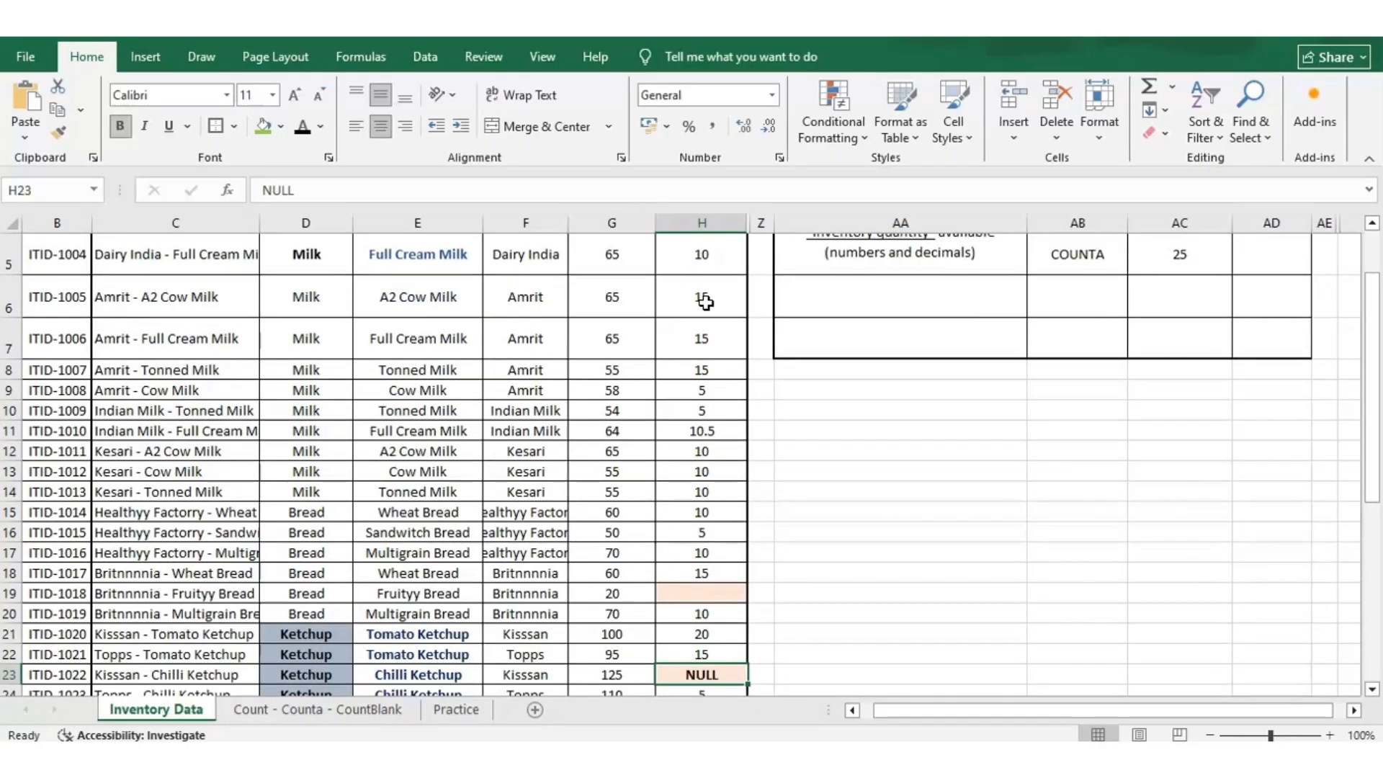
key(Down)
key(Down)
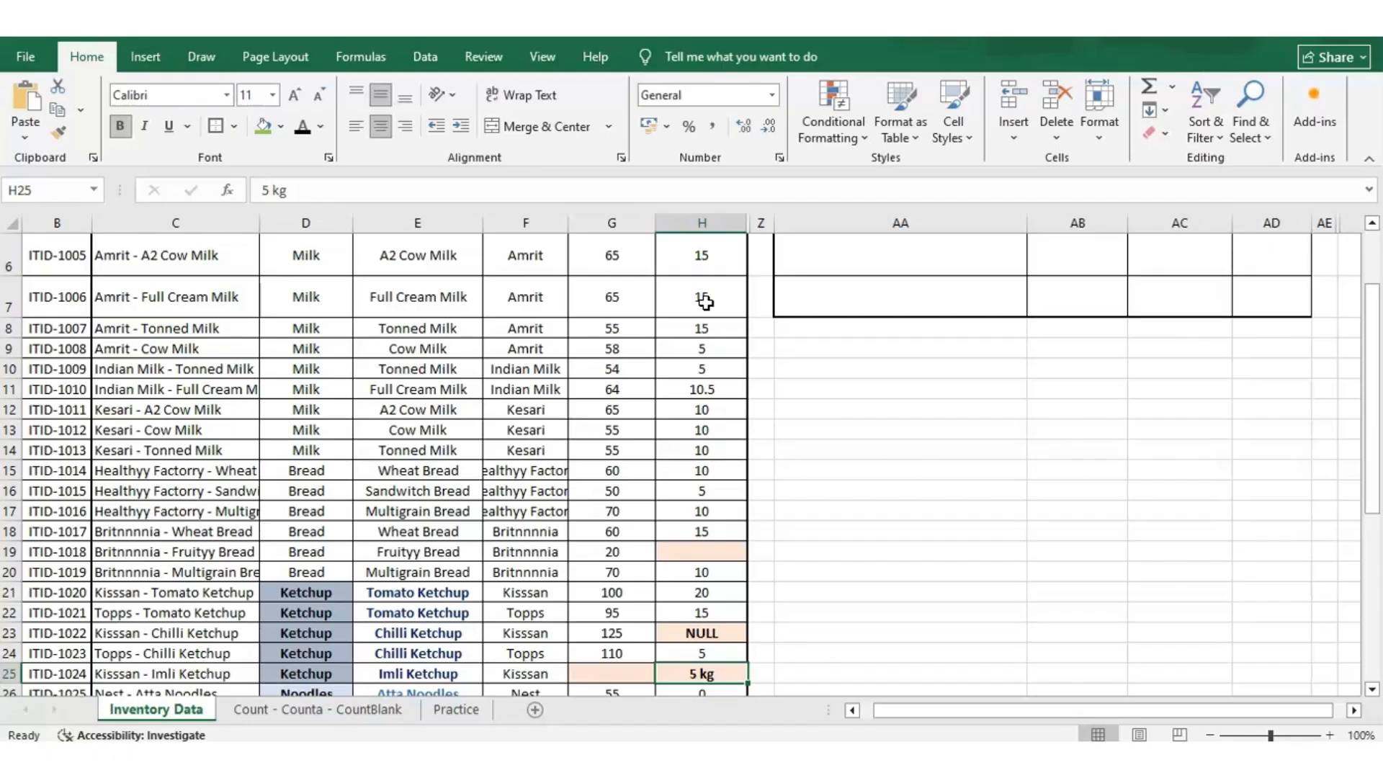
key(Down)
key(Down)
key(Up)
key(Up)
key(Up)
key(Up)
key(Up)
key(Up)
key(Up)
key(Up)
key(Up)
key(Up)
key(Up)
key(Up)
key(Up)
key(Up)
key(Up)
key(Up)
key(Up)
key(Up)
key(Up)
key(Up)
Fill validation cell AD4 with green and paste the light orange validation cell AD2 into AD5.
key(Right)
key(Right)
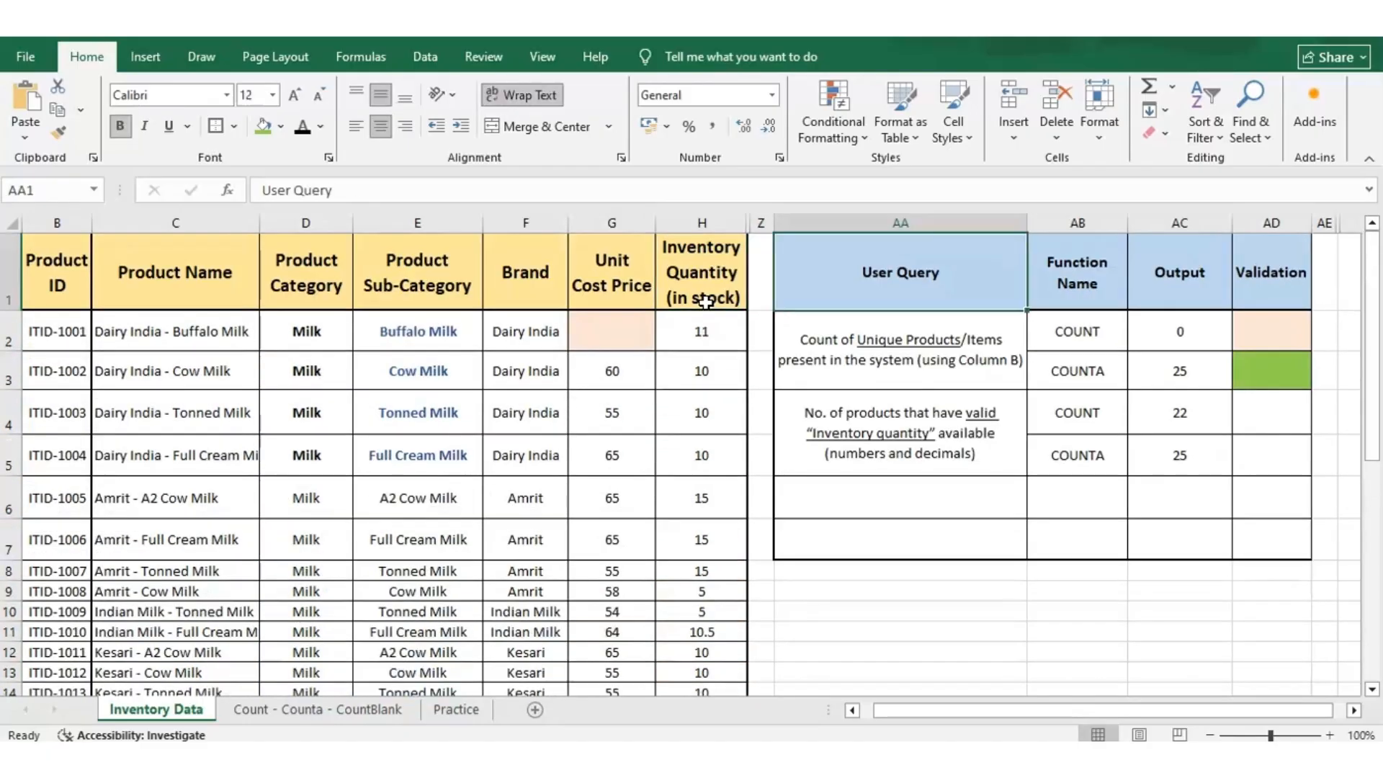
key(Right)
key(Right)
key(Down)
key(Down)
key(Down)
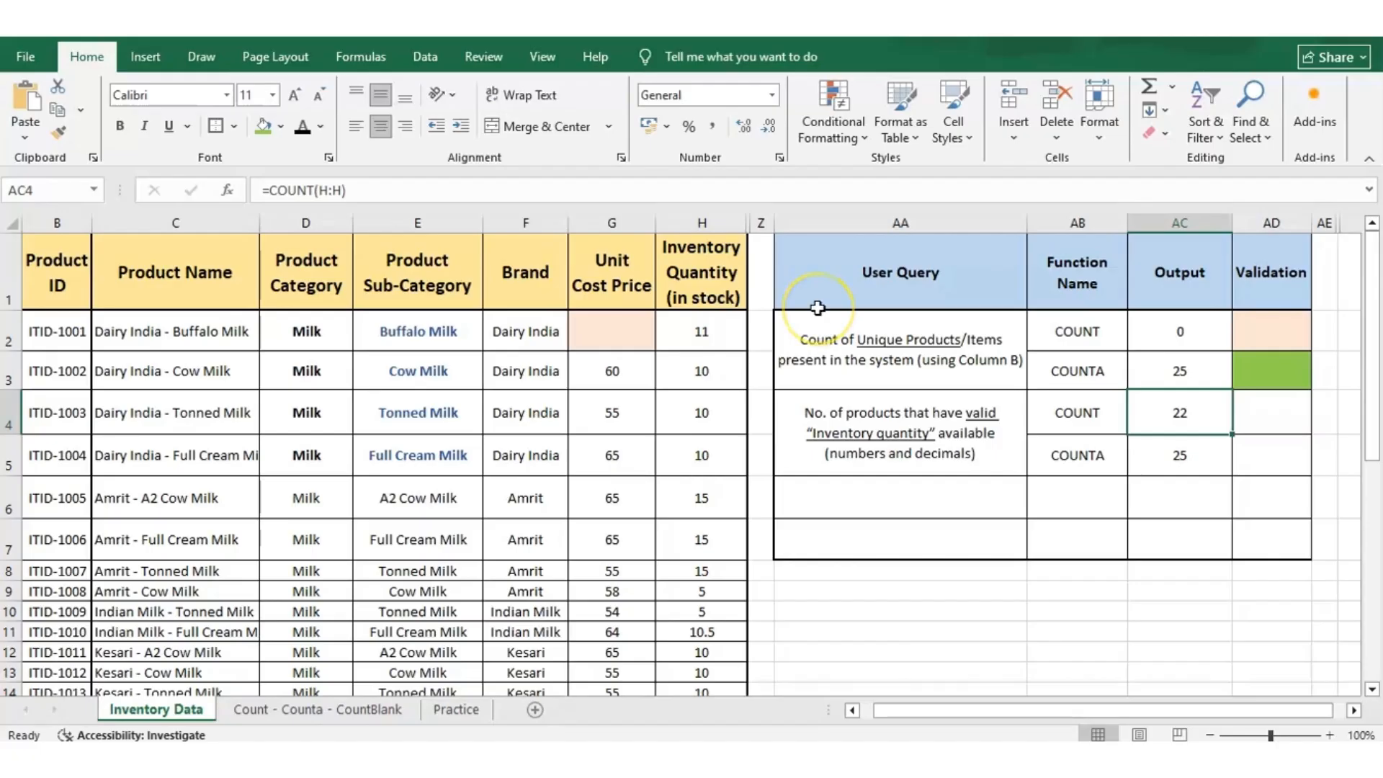
key(Right)
key(F4)
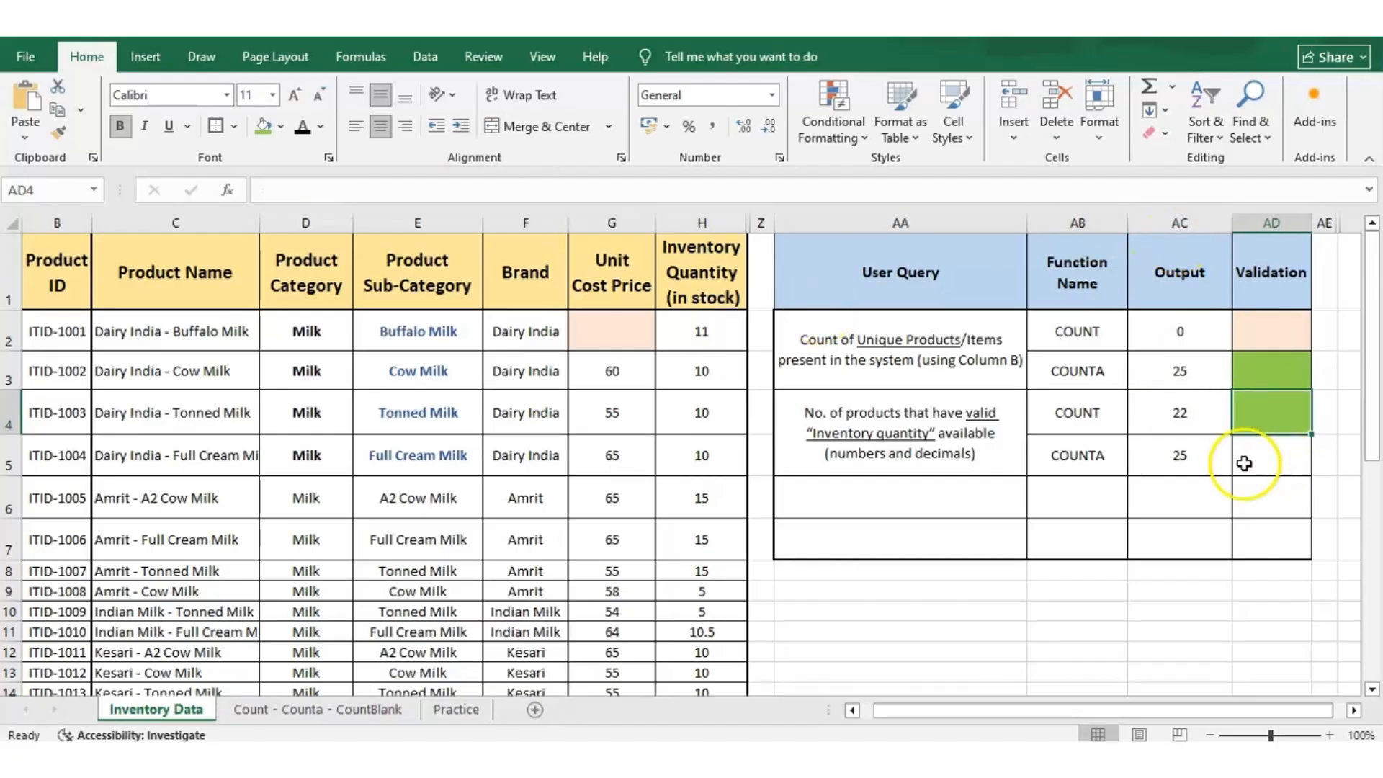
click(1287, 469)
key(ctrl+v)
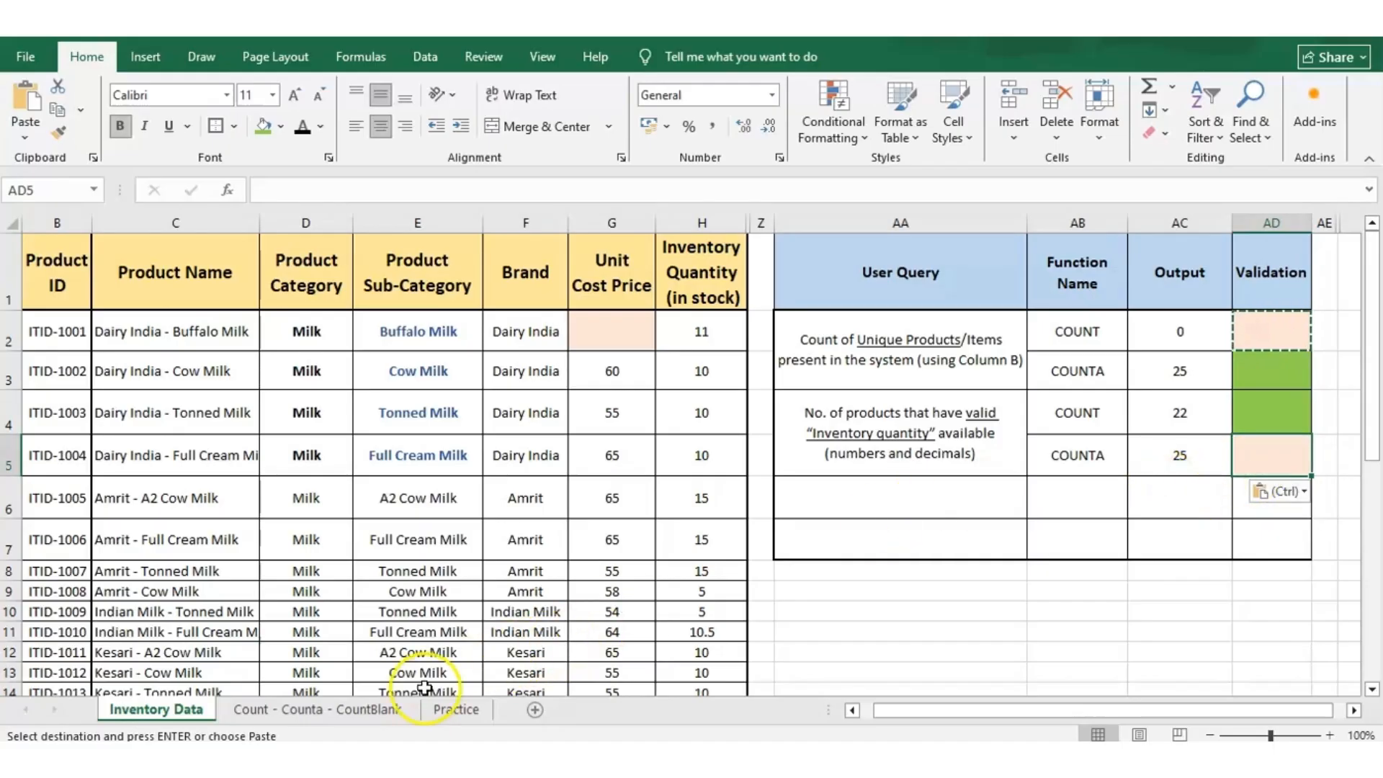
Read the function descriptions on the Count - Counta - CountBlank sheet and check the Inventory Quantity entries against them.
click(395, 709)
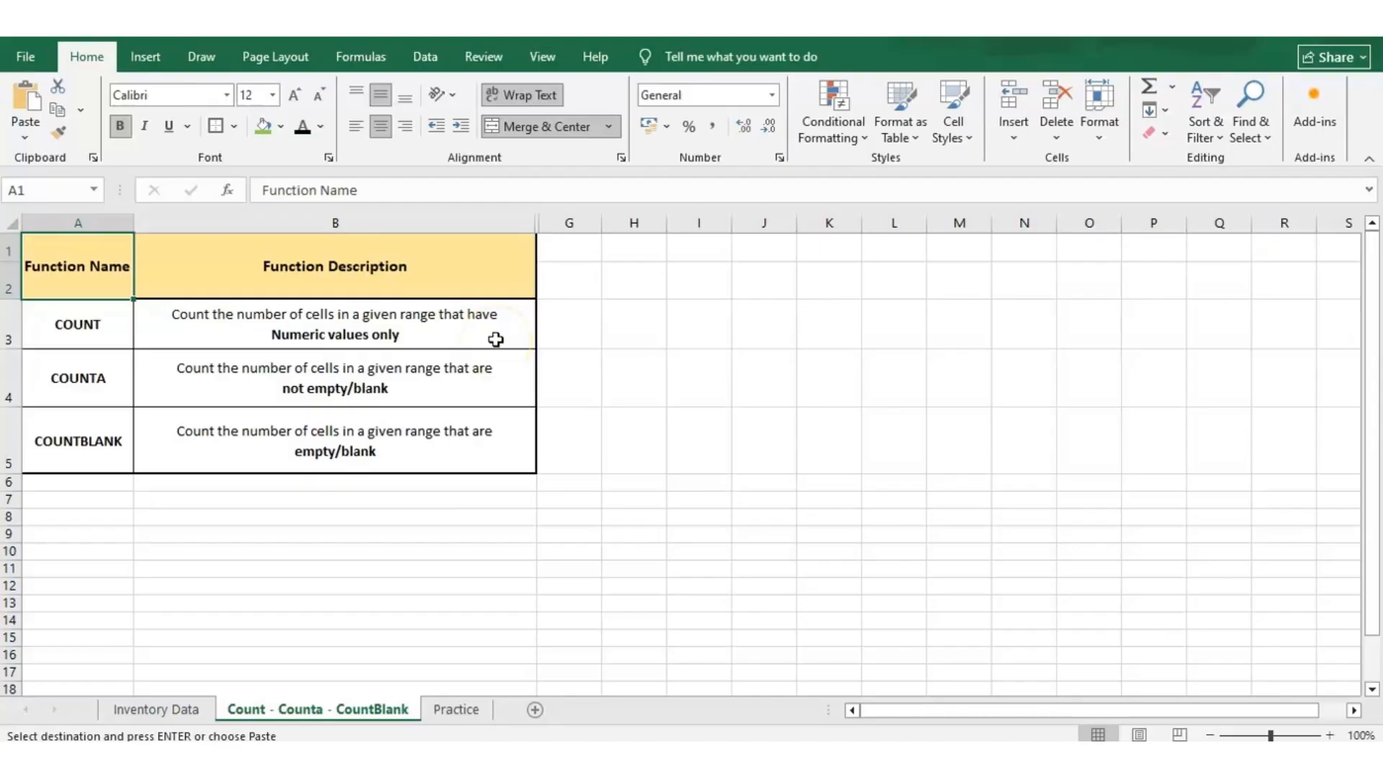
click(180, 710)
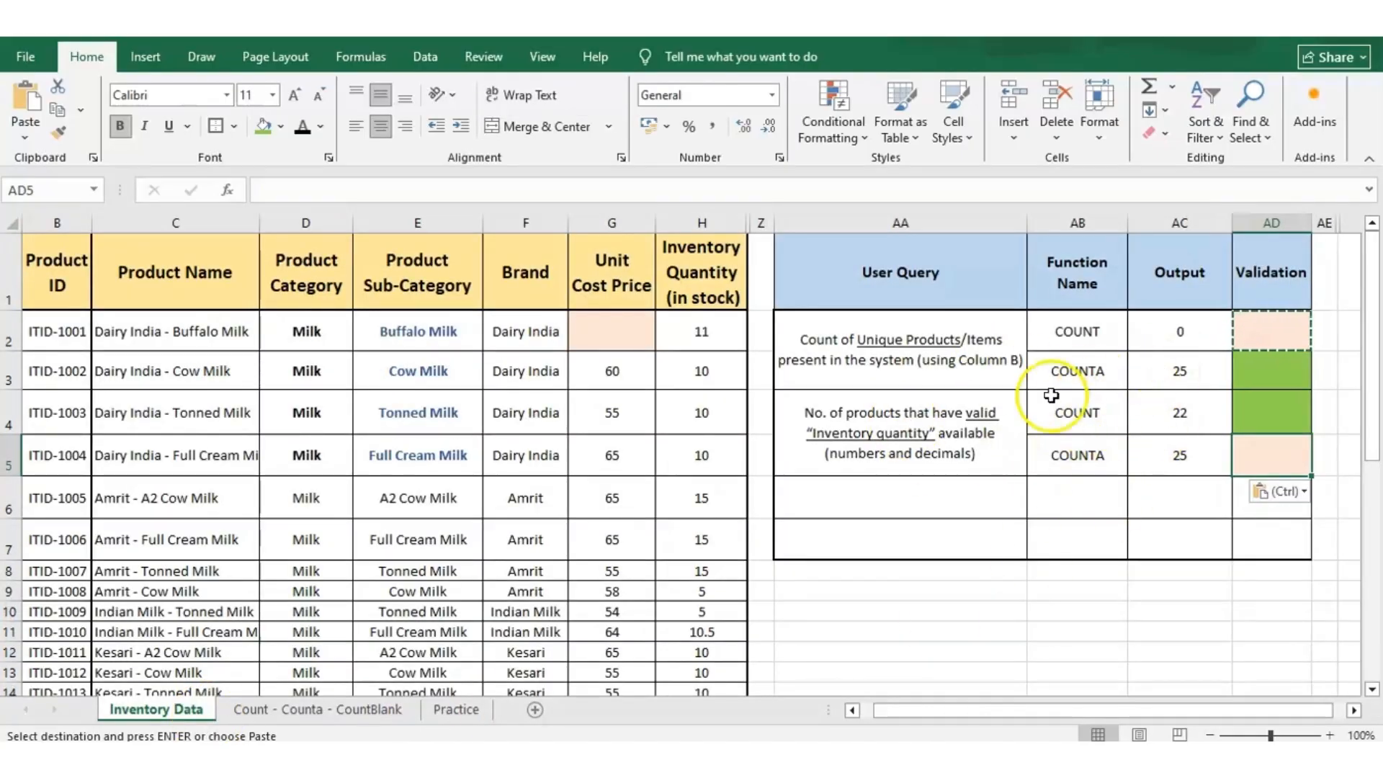
click(700, 326)
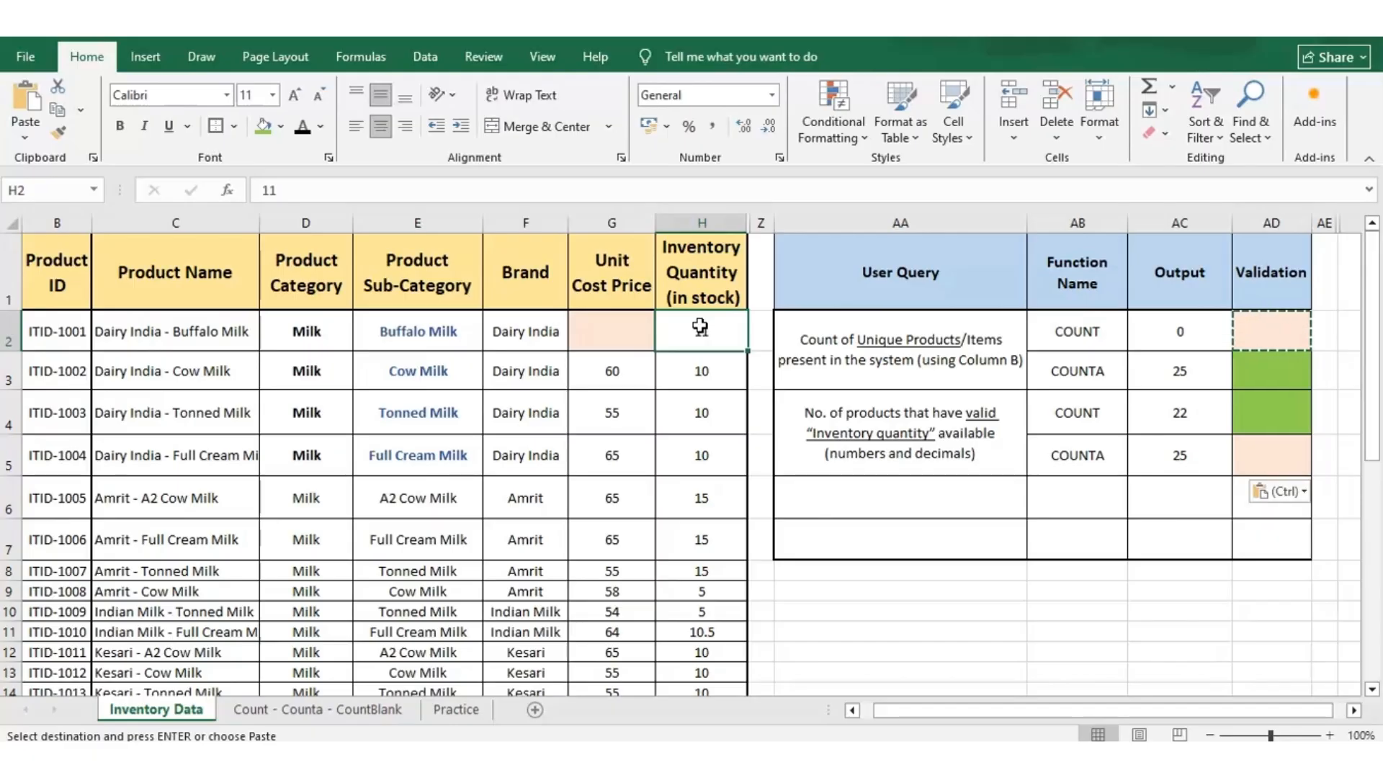
key(Down)
key(Down)
key(Down)
key(Down)
key(Down)
key(Down)
key(Down)
key(Down)
key(Down)
key(Down)
key(Down)
key(Down)
key(Down)
key(Down)
key(Down)
key(Down)
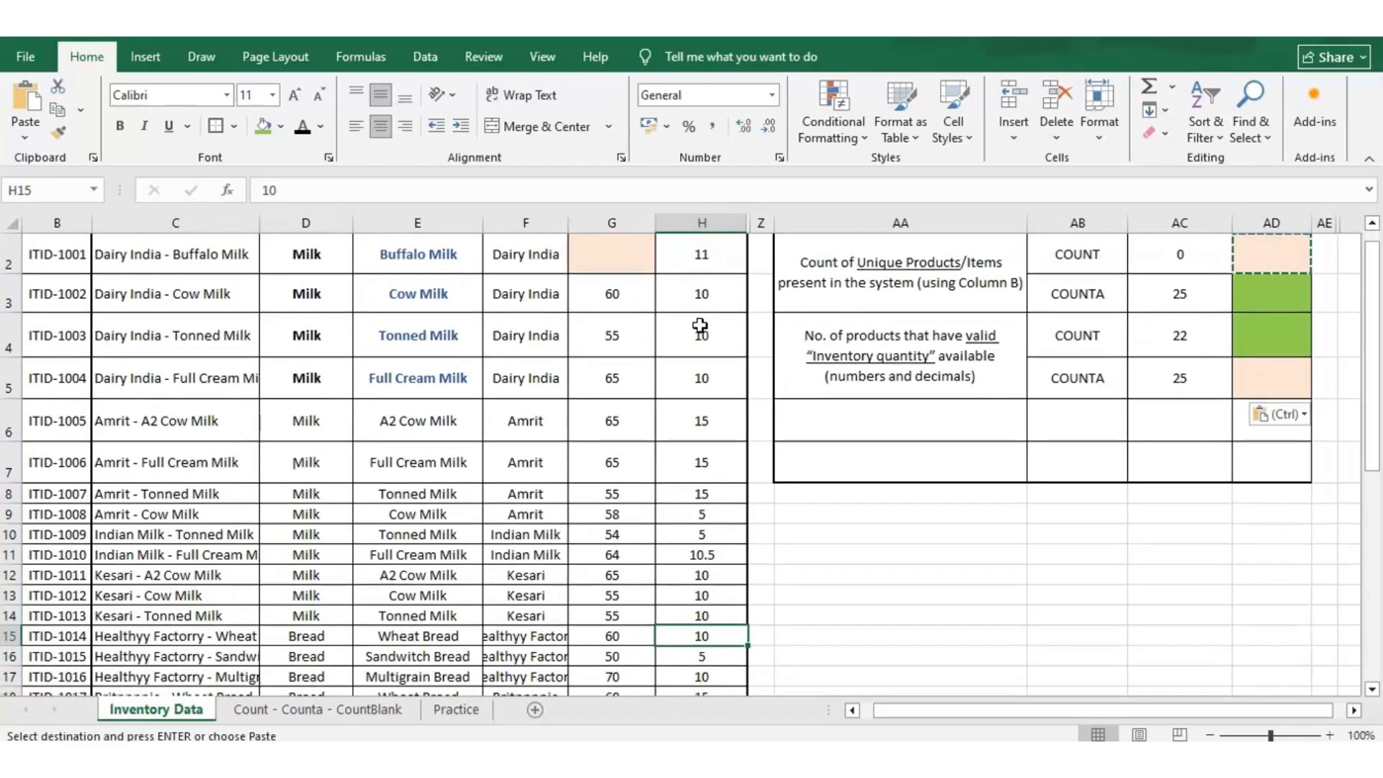
key(Down)
key(Up)
key(Up)
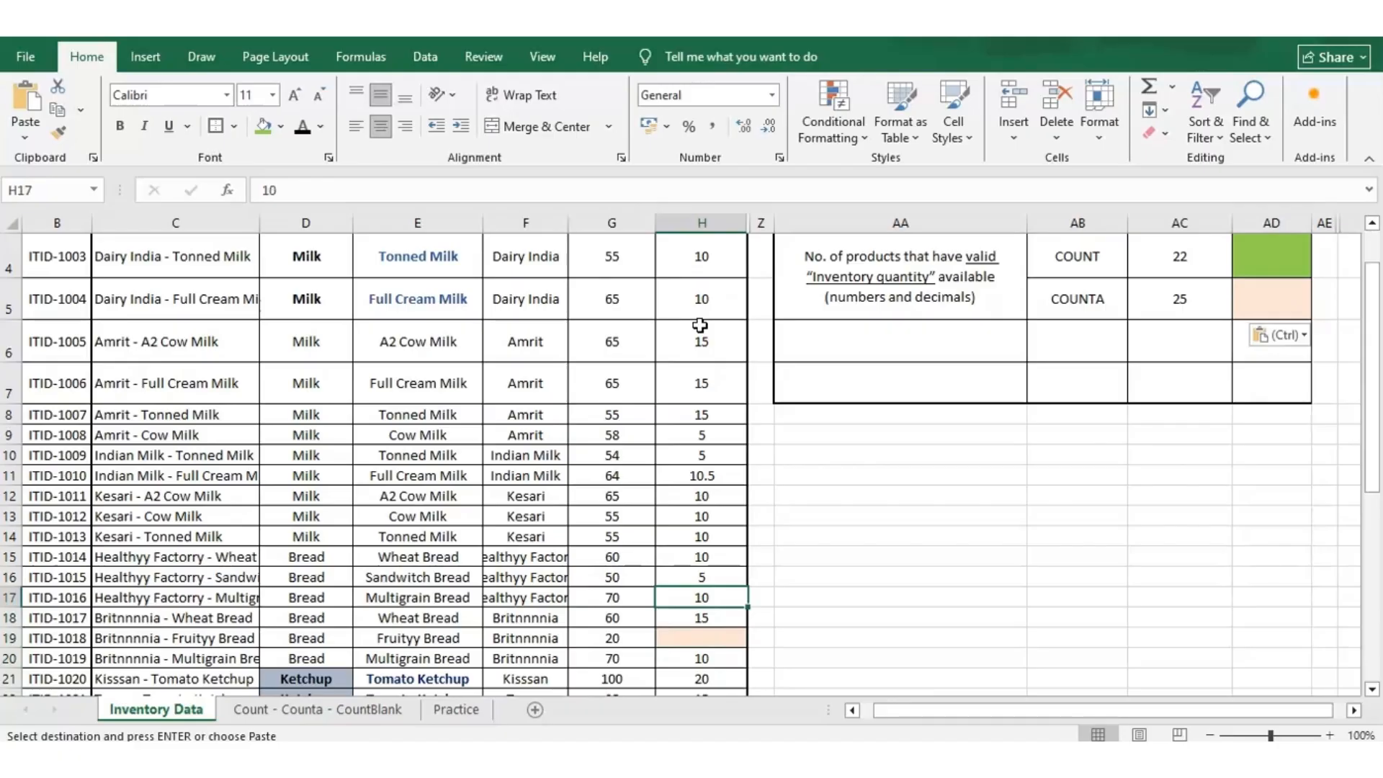
key(Down)
key(Down)
key(Down)
key(Down)
key(Down)
key(Down)
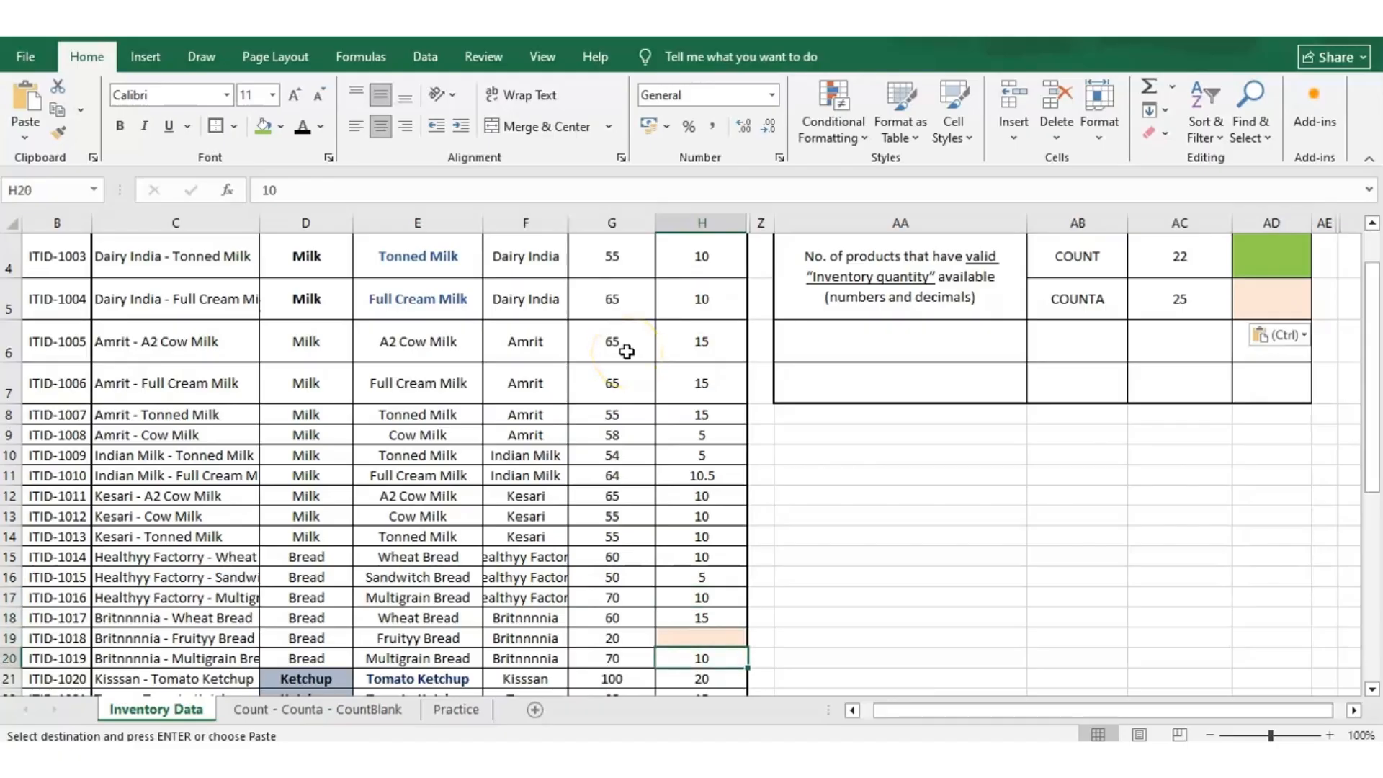
key(Left)
key(Left)
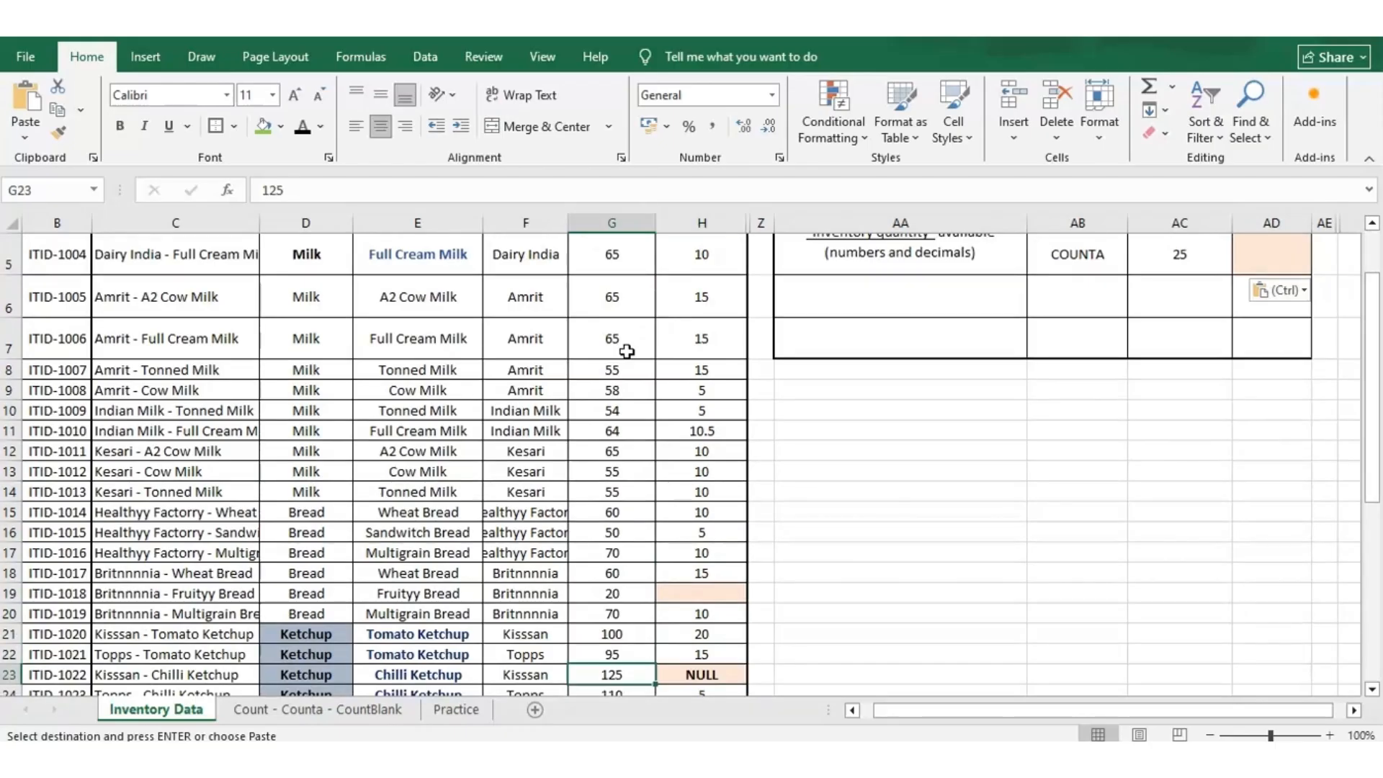
key(Right)
key(Right)
key(Right)
key(Left)
key(Down)
key(Down)
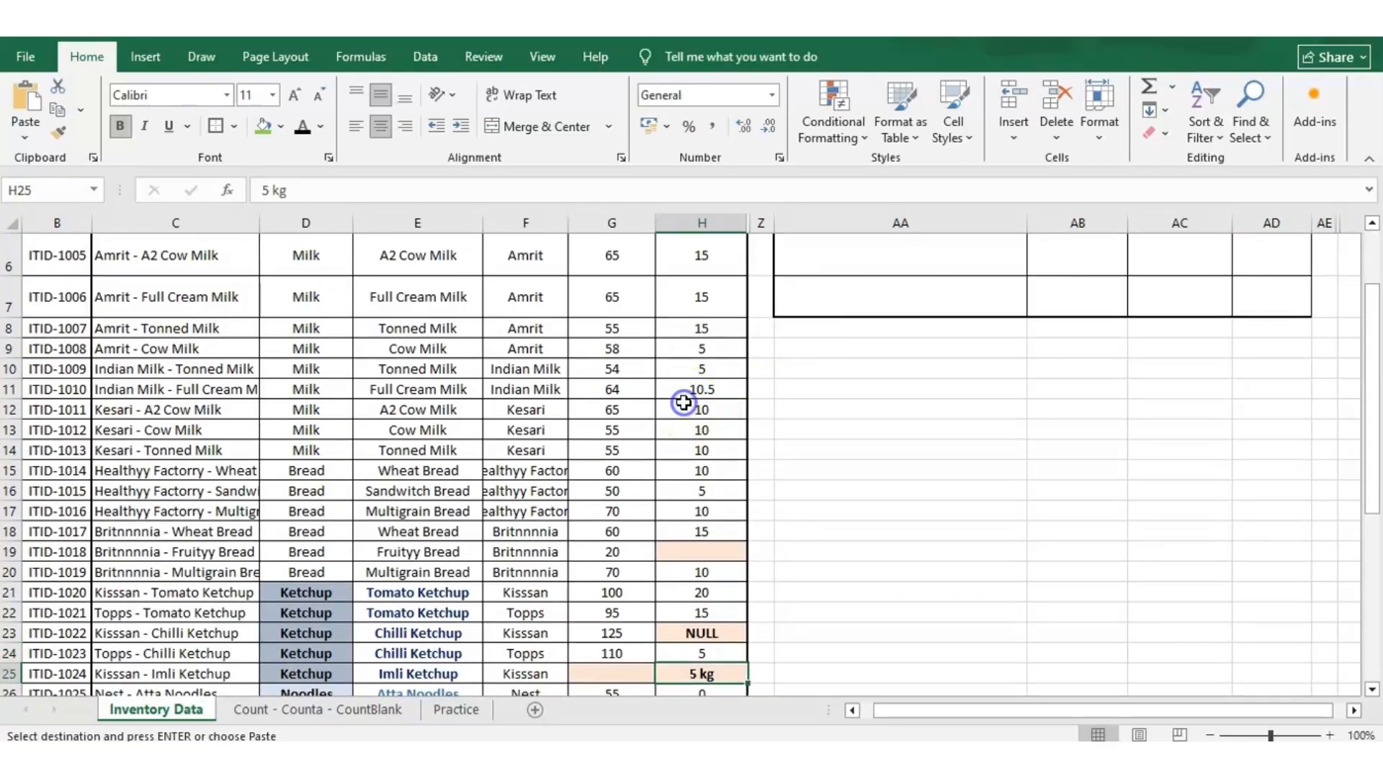
Go back over the Inventory Quantity column between H2 and the shaded blank cell H19.
key(Up)
key(Up)
key(Up)
key(Up)
key(Up)
key(Up)
key(Up)
key(Up)
key(Up)
key(Up)
key(Up)
key(Up)
key(Up)
key(Up)
key(Up)
key(Up)
key(Up)
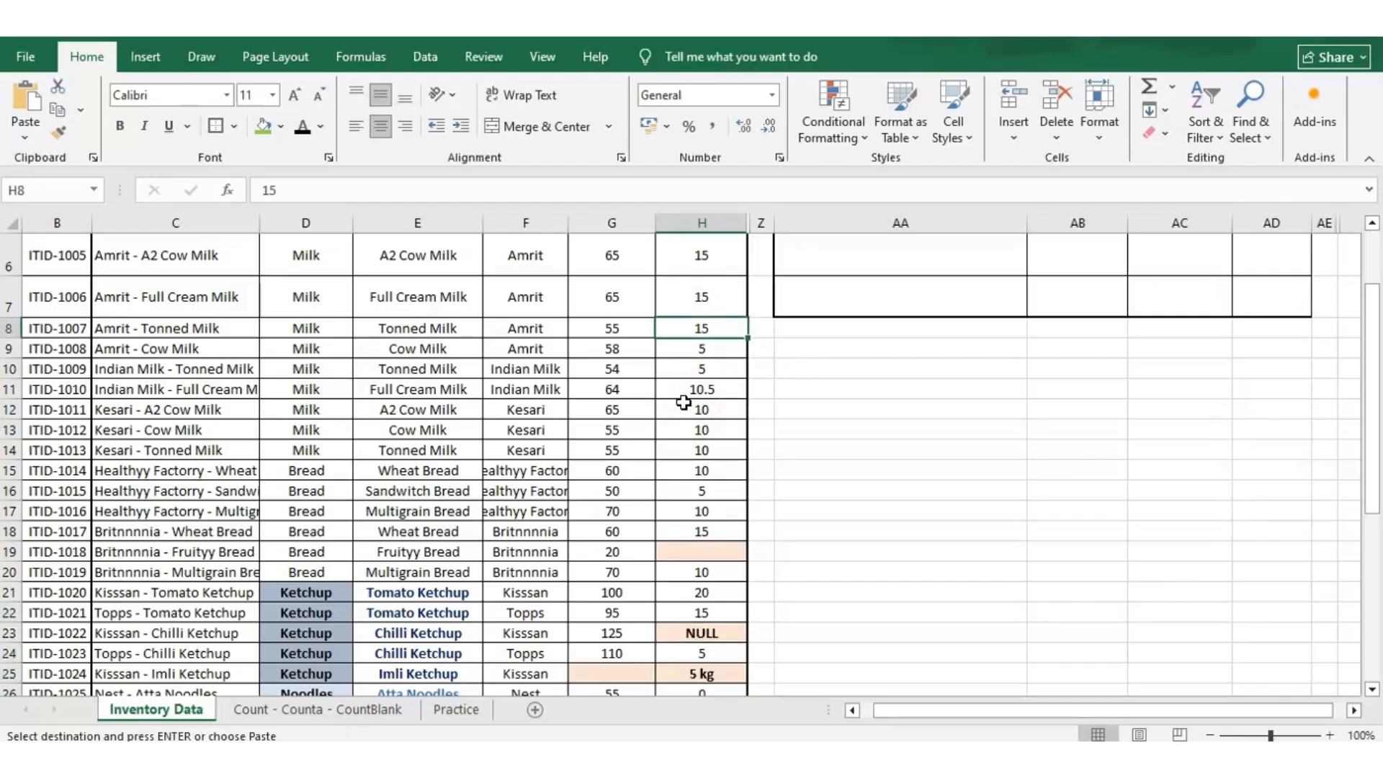
key(Up)
key(Up)
key(Up)
key(Up)
key(Up)
key(Up)
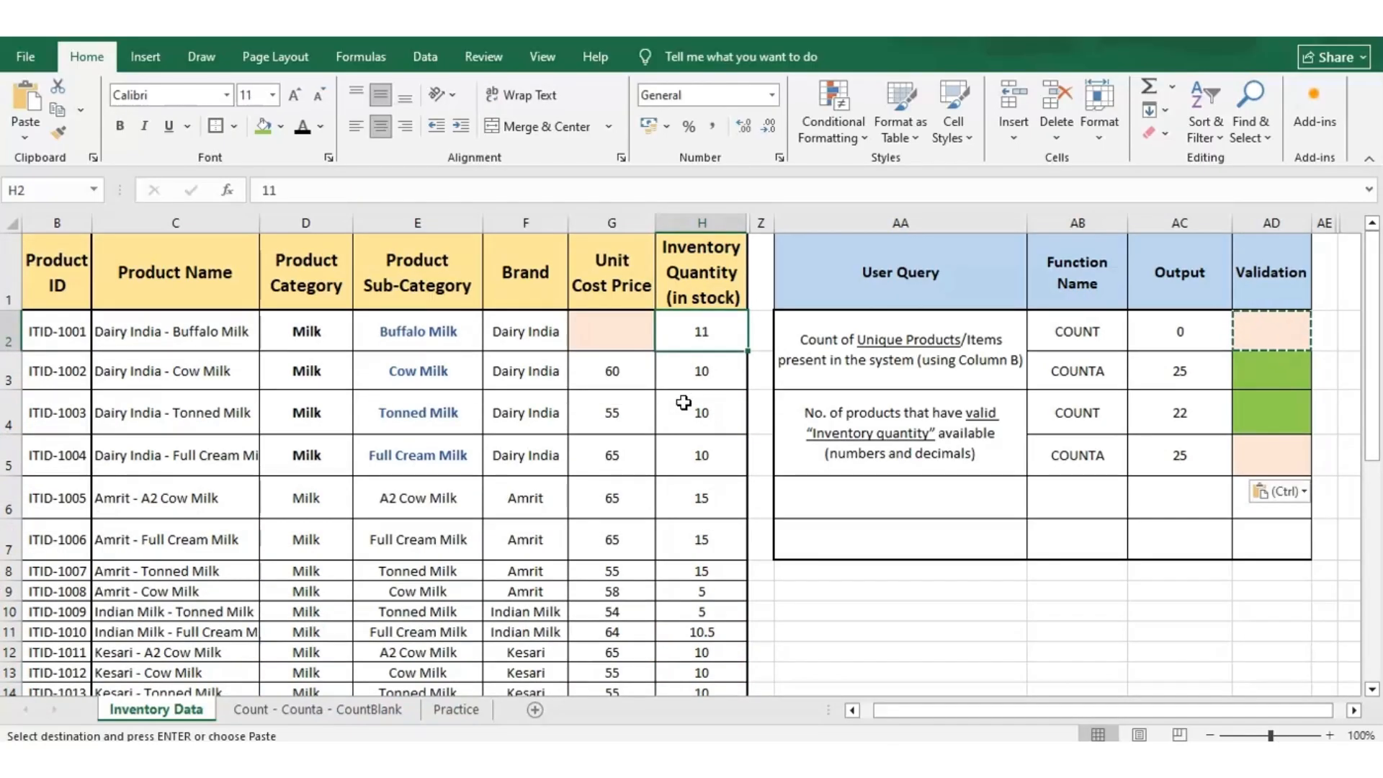
key(Down)
key(Down)
key(Down)
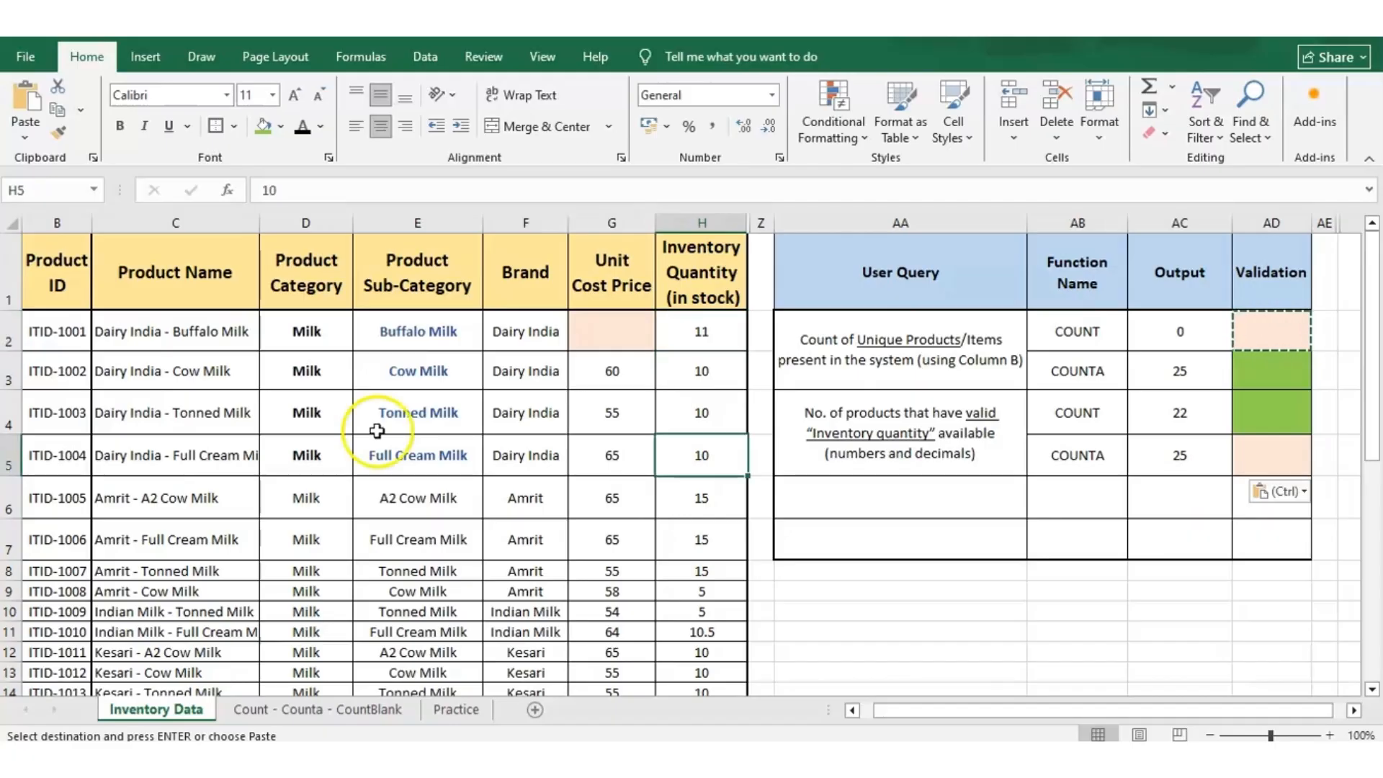
key(Down)
key(Down)
key(Down)
key(Down)
key(Down)
key(Down)
key(Down)
key(Down)
key(Down)
key(Down)
key(Down)
key(Down)
key(Down)
key(Down)
key(Down)
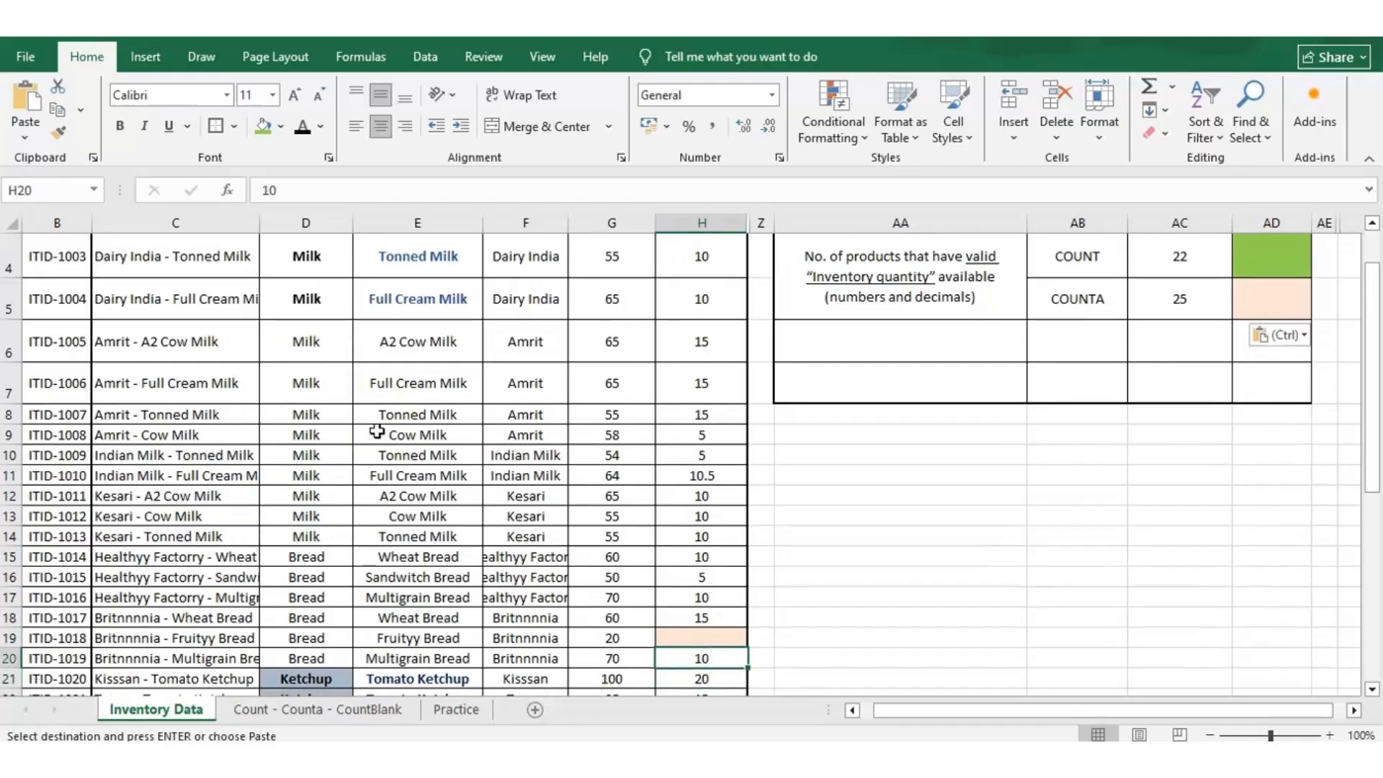
key(Up)
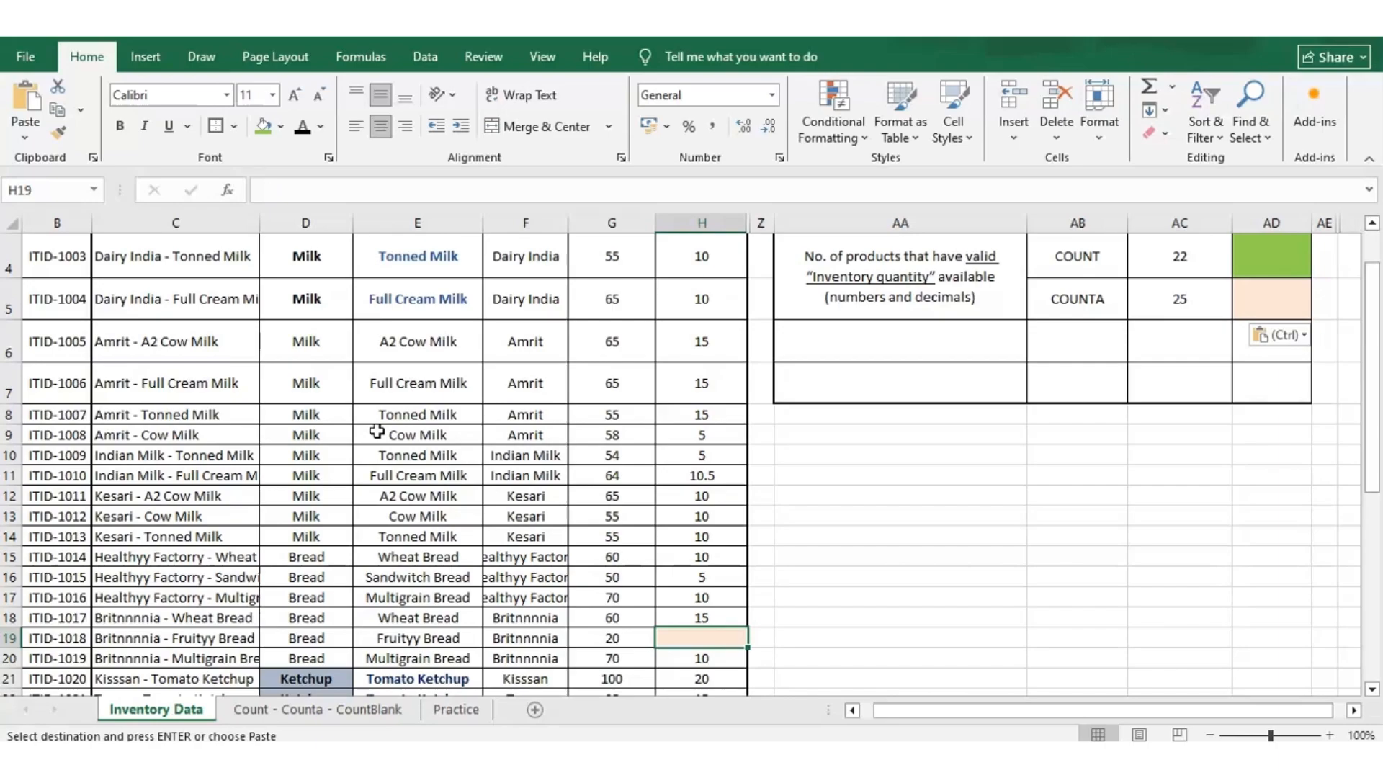
key(ctrl+Up)
key(ctrl+Up)
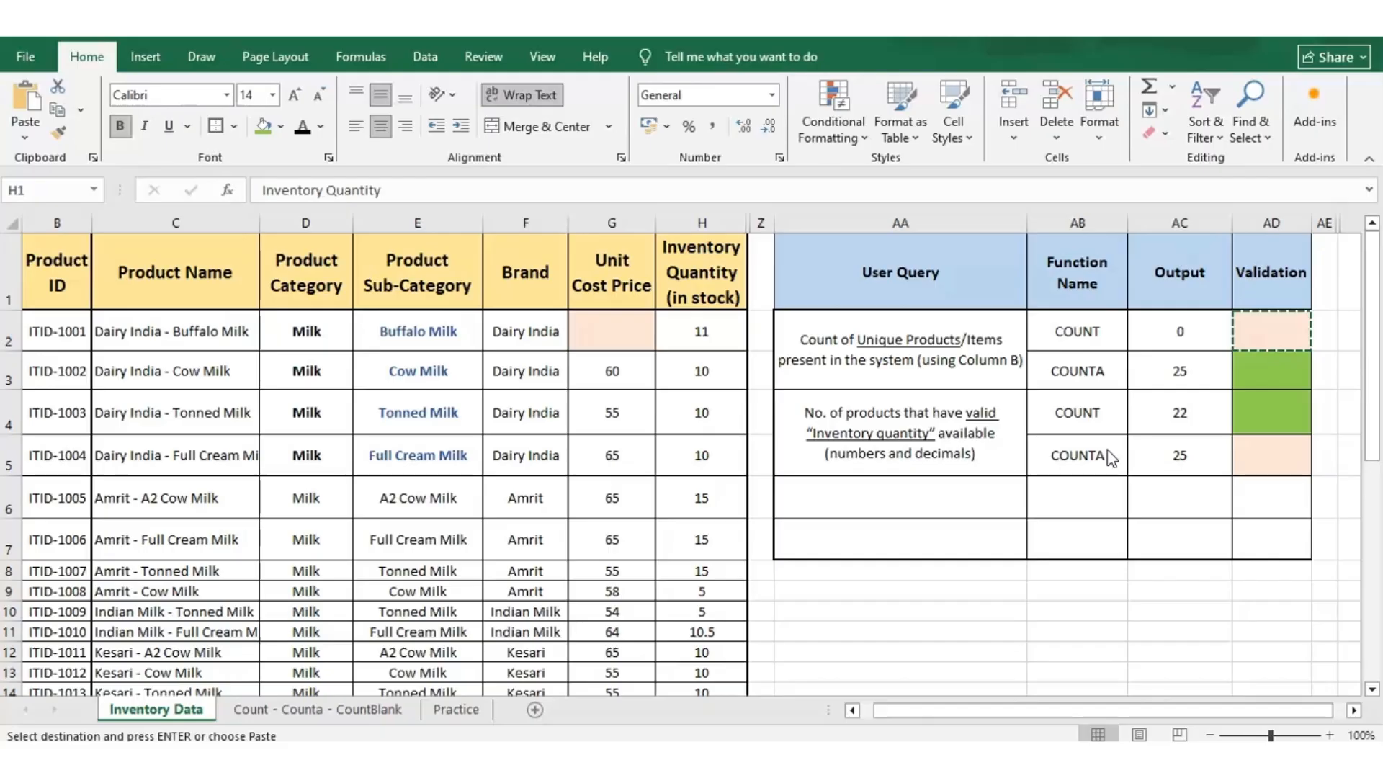
Reread the descriptions on the Count - Counta - CountBlank sheet and review the Inventory Quantity column on Inventory Data again.
click(317, 711)
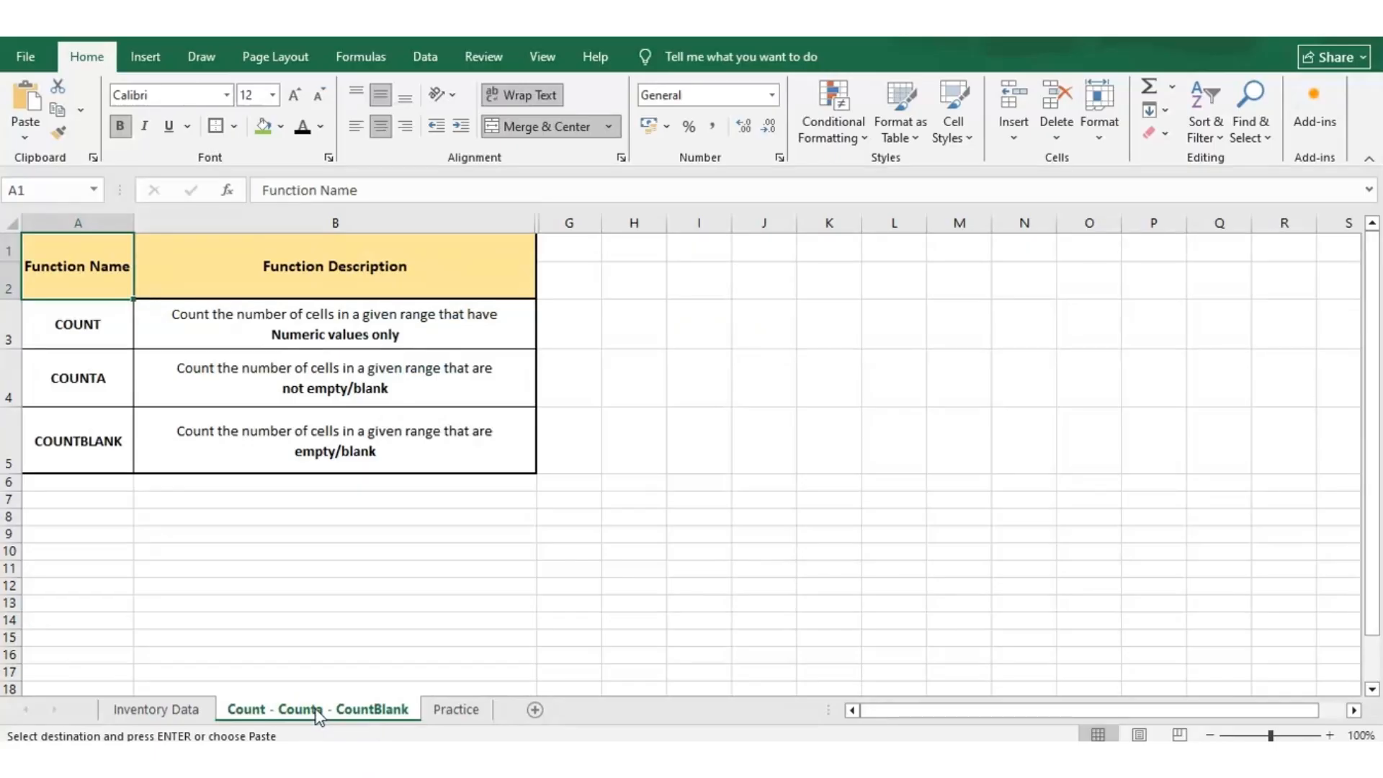
click(274, 716)
click(727, 297)
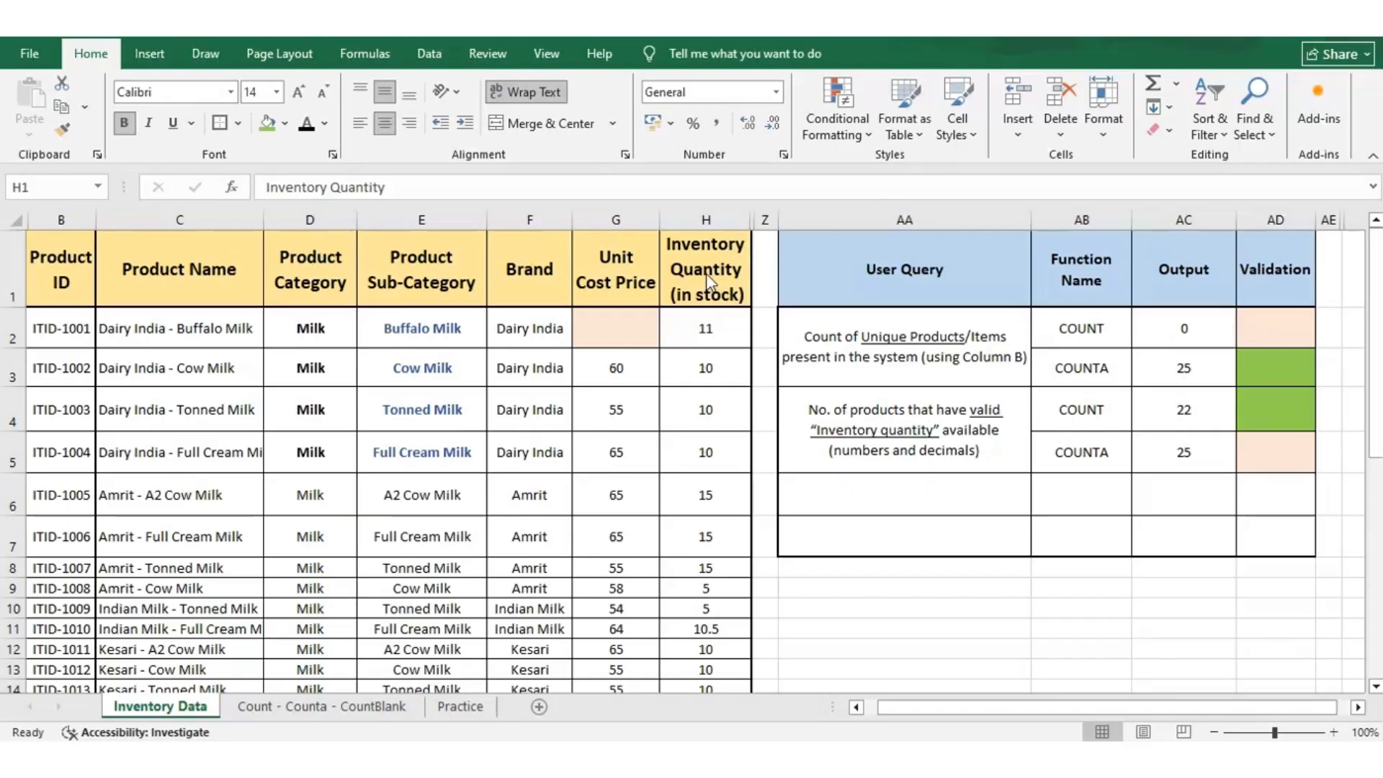
key(Down)
key(Down)
key(Down)
key(Down)
key(Down)
key(Down)
key(Down)
key(Down)
key(Down)
key(Down)
key(Down)
key(Down)
key(Down)
key(Down)
key(Down)
key(Down)
key(Down)
key(Down)
key(Down)
key(Down)
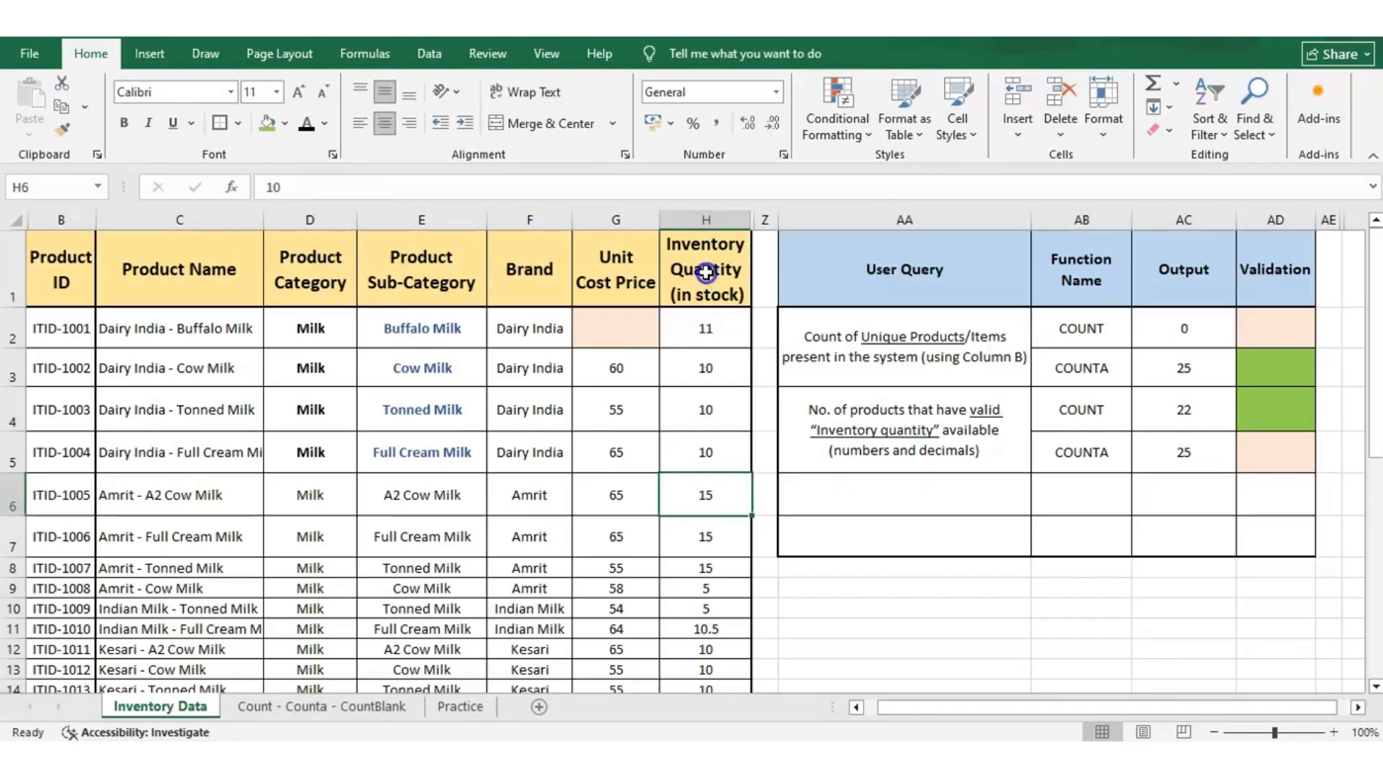
key(Up)
key(Up)
key(Up)
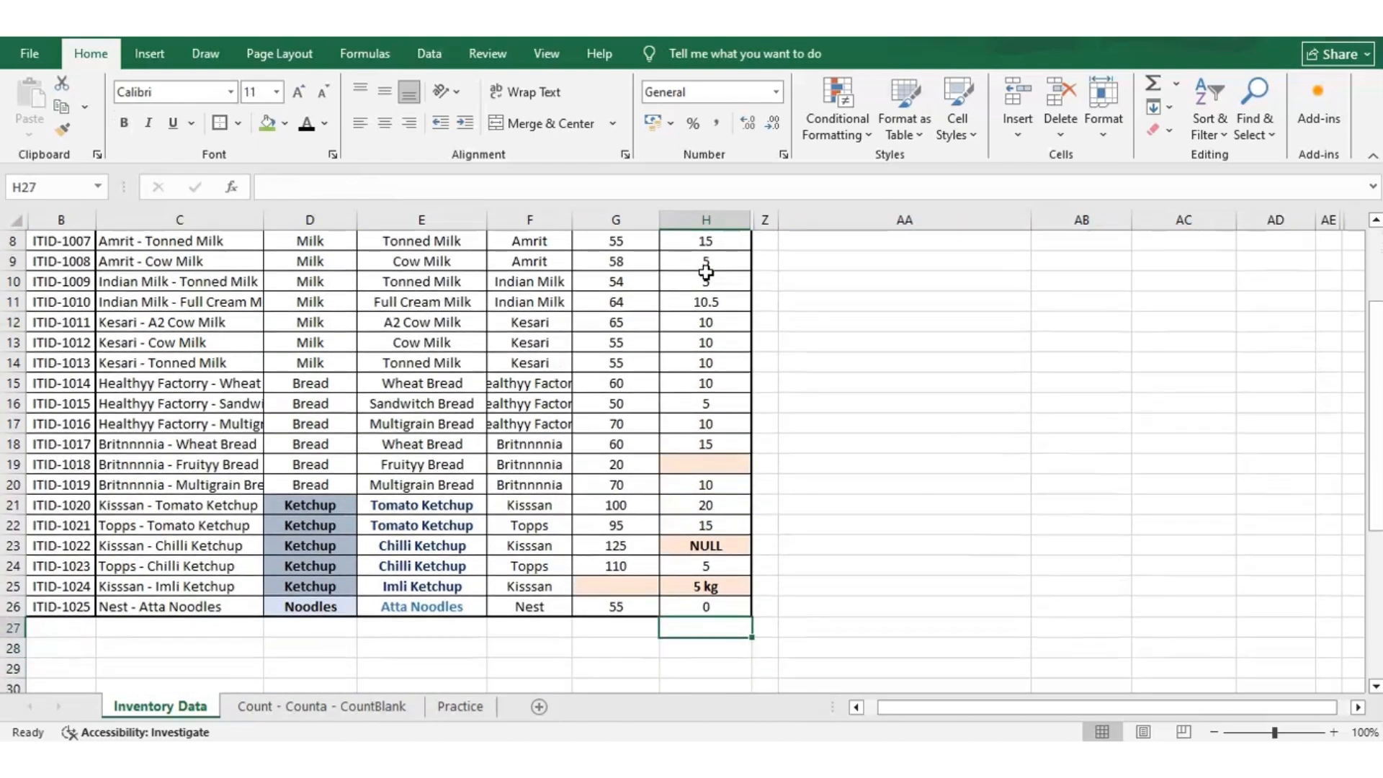
key(Up)
key(Up)
key(Up)
key(Up)
key(Up)
key(Up)
key(Up)
key(Up)
key(Up)
key(Up)
key(Up)
key(Up)
key(Up)
key(Up)
key(Up)
key(Up)
key(Up)
key(Up)
key(Up)
key(Up)
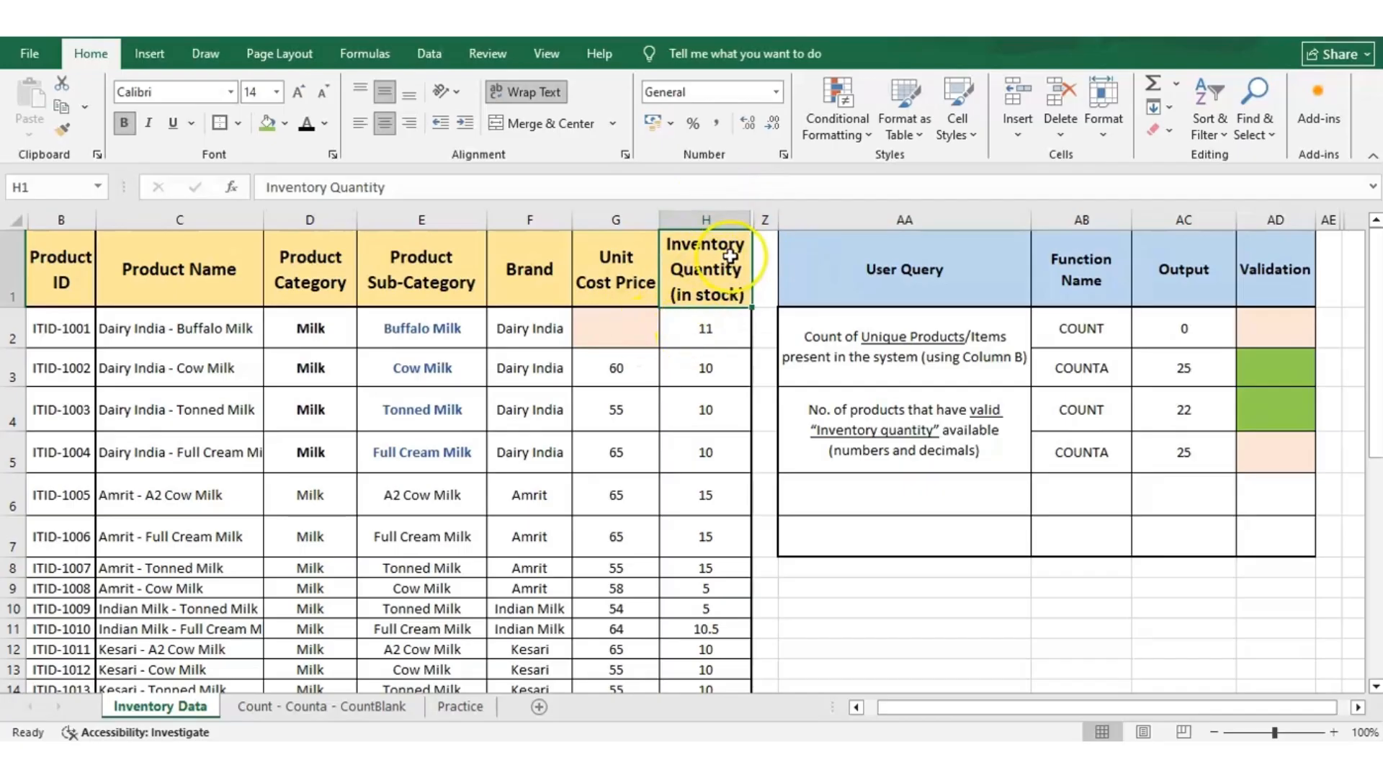
key(Down)
key(Down)
key(Down)
key(Down)
key(Down)
key(Down)
key(Down)
key(Down)
key(Down)
key(Down)
key(Down)
key(Down)
key(Down)
key(Down)
key(Down)
key(Down)
key(Down)
key(Down)
key(Down)
key(Down)
key(Up)
key(Up)
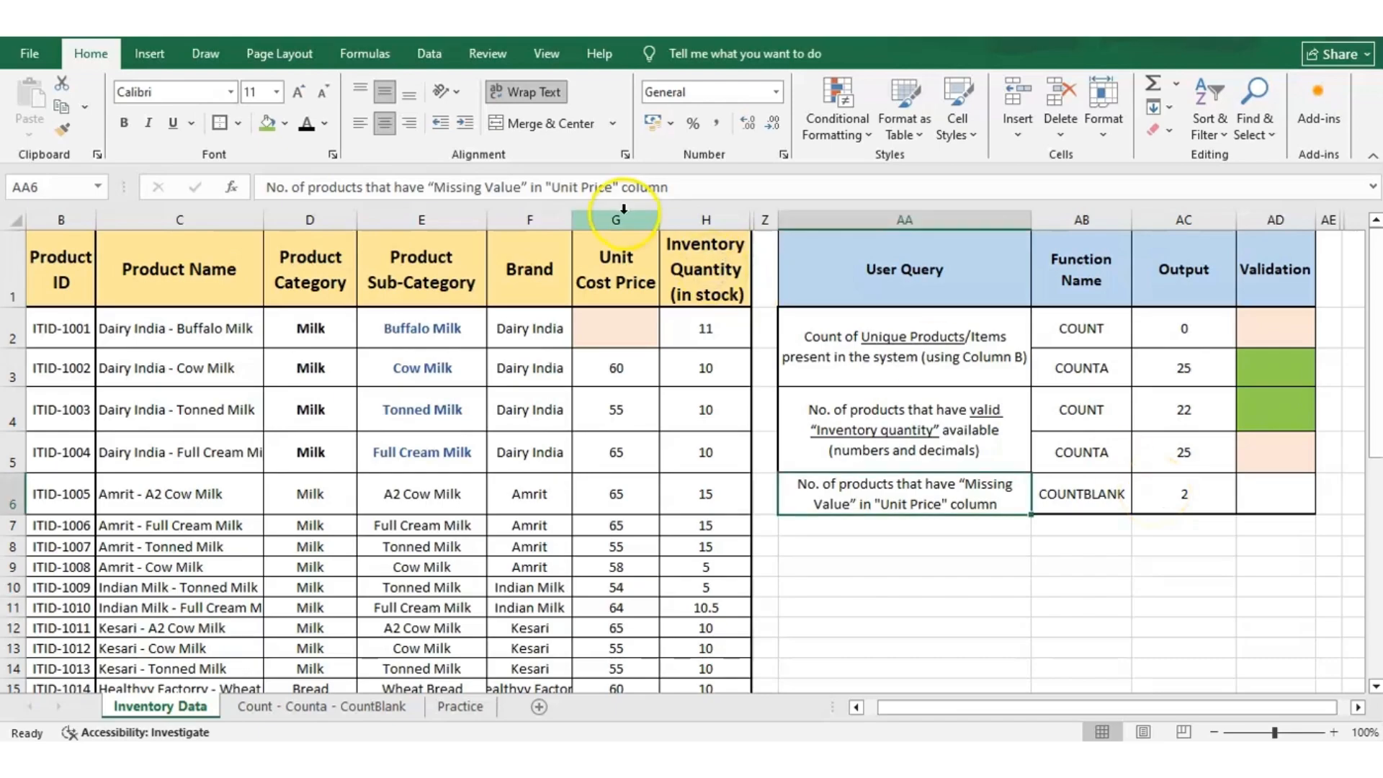
Examine the Unit Cost Price column from G2 to G26 for missing values.
click(621, 315)
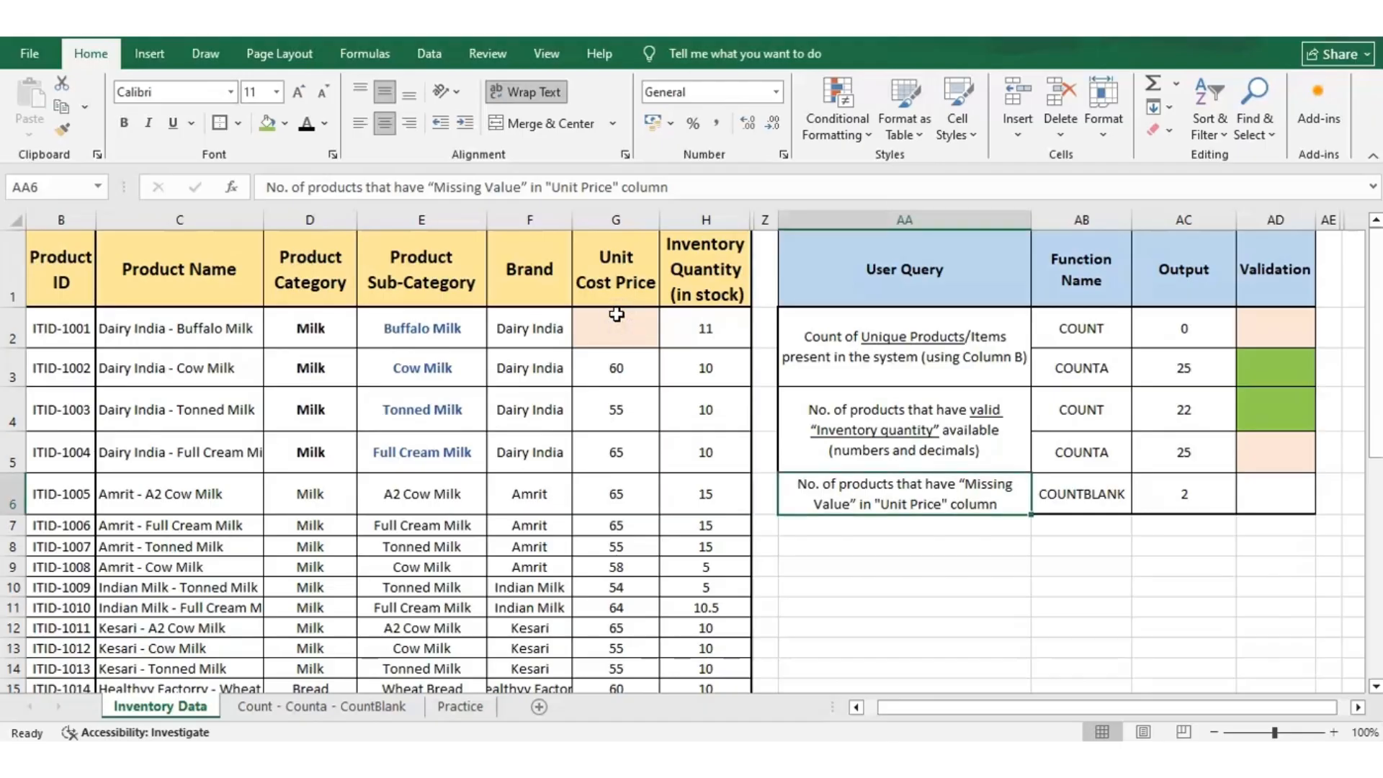
click(616, 317)
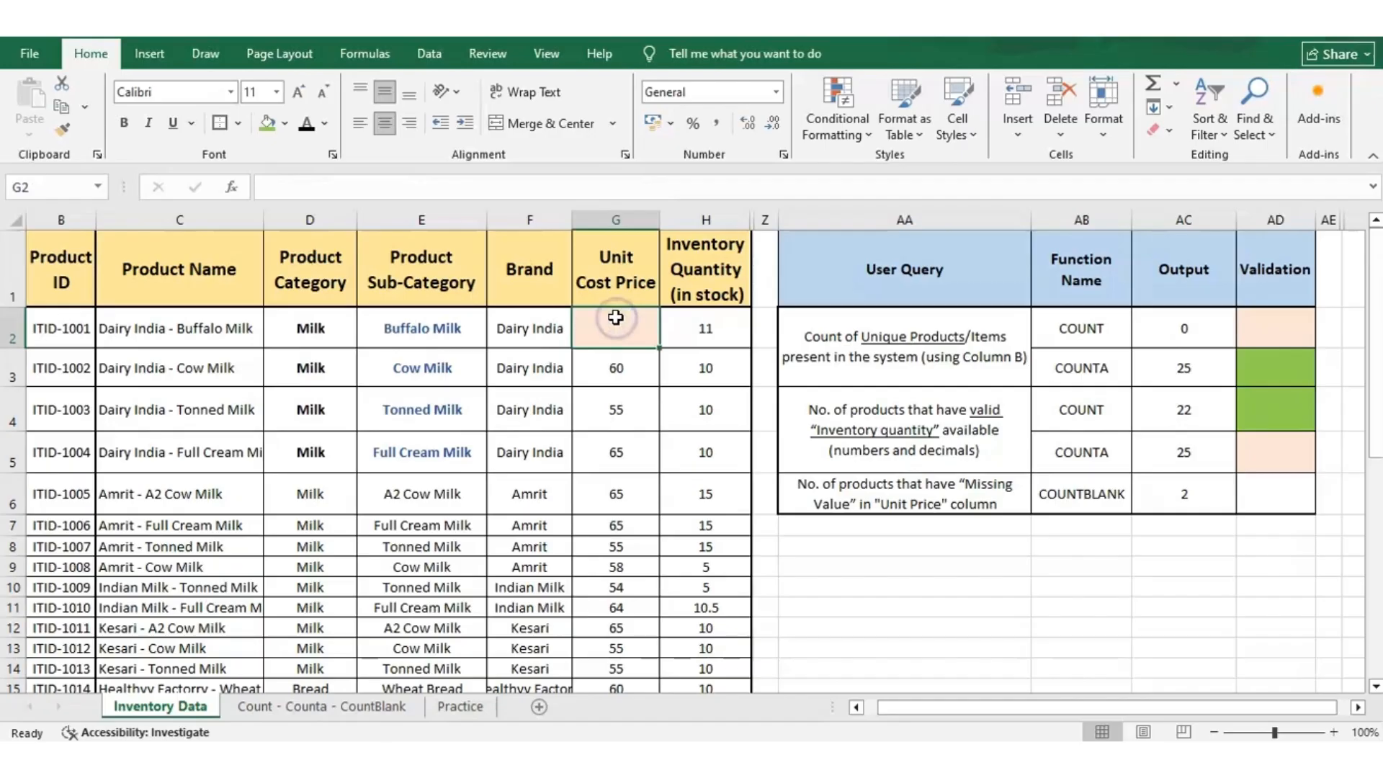
key(Down)
key(ctrl+Down)
key(ctrl+Down)
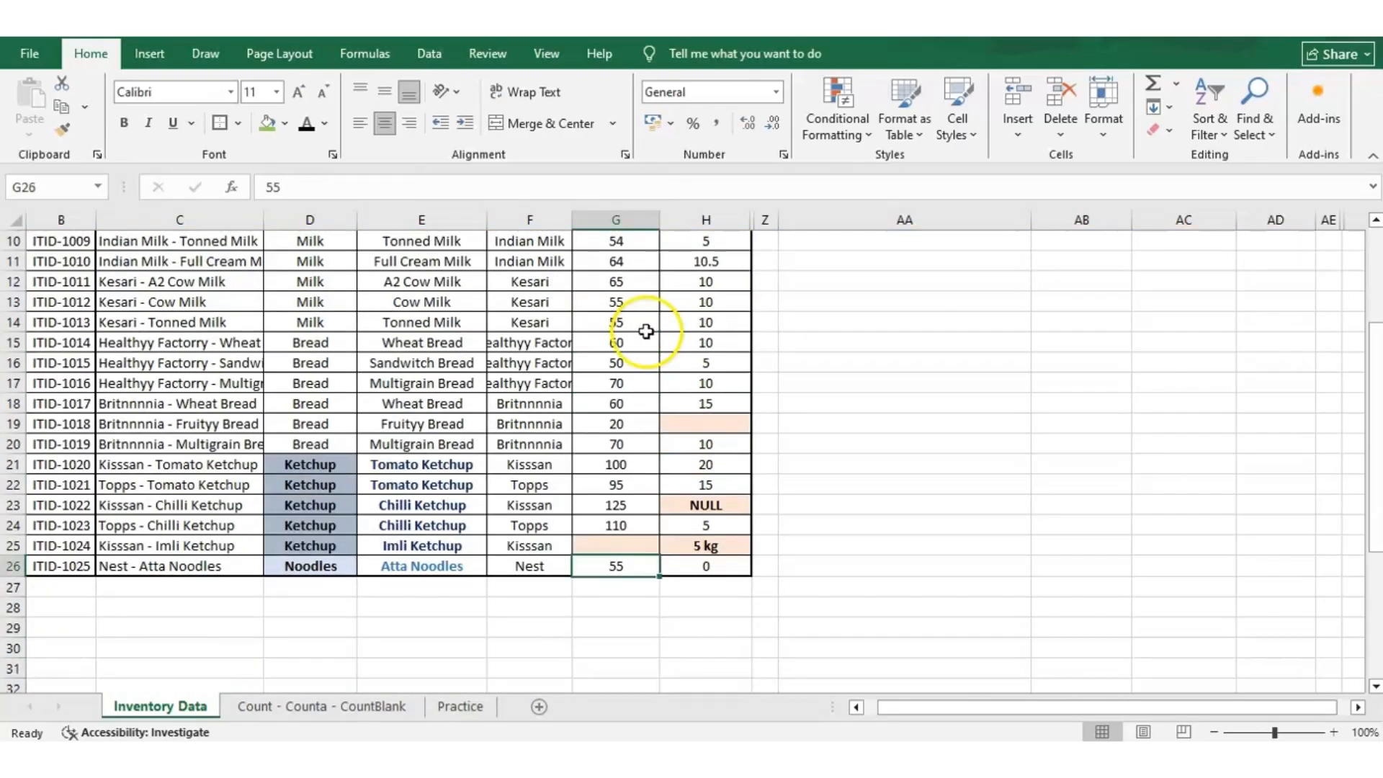
key(Up)
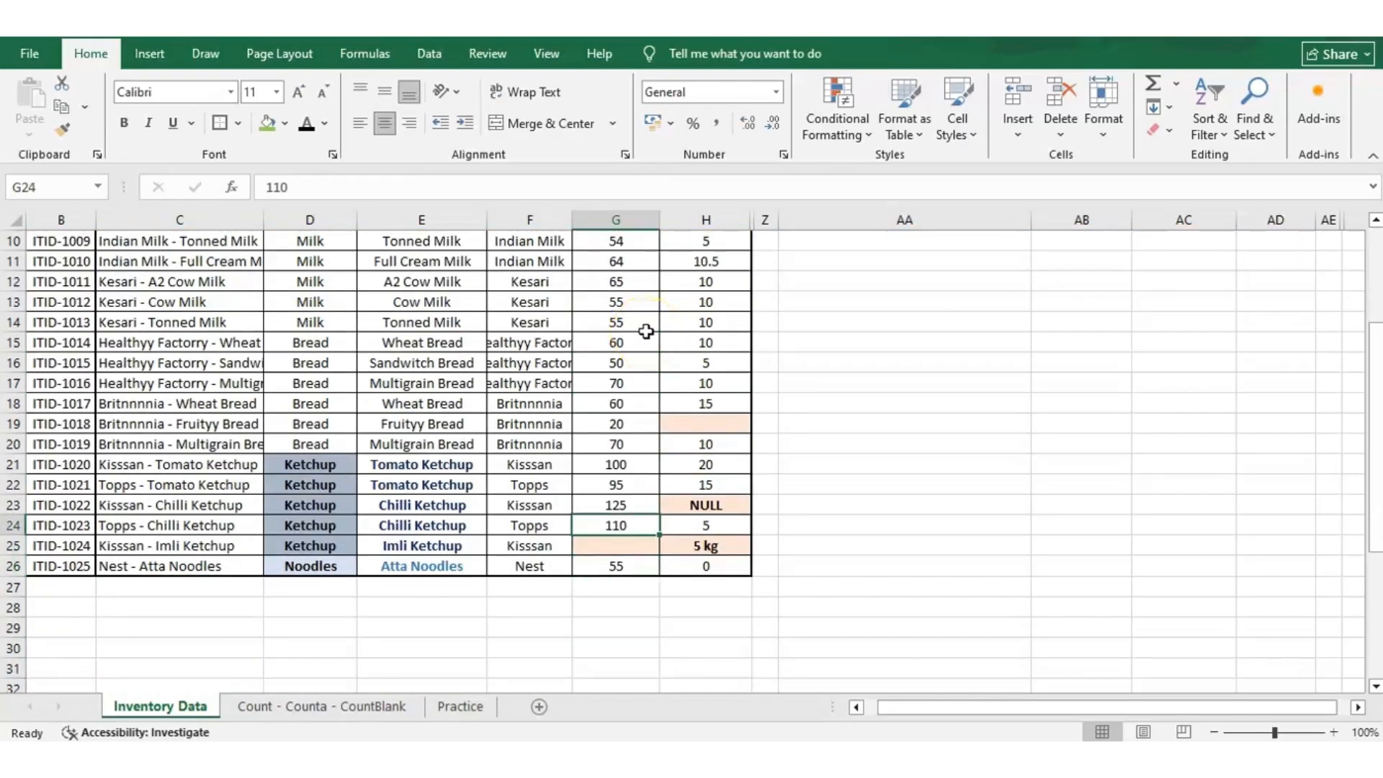
key(Up)
key(Up)
key(Up)
key(Up)
key(Up)
key(Up)
key(Up)
key(Up)
key(Up)
key(Up)
key(Up)
key(Up)
key(Up)
key(Up)
key(Up)
key(Up)
key(Up)
key(Up)
key(Up)
key(Up)
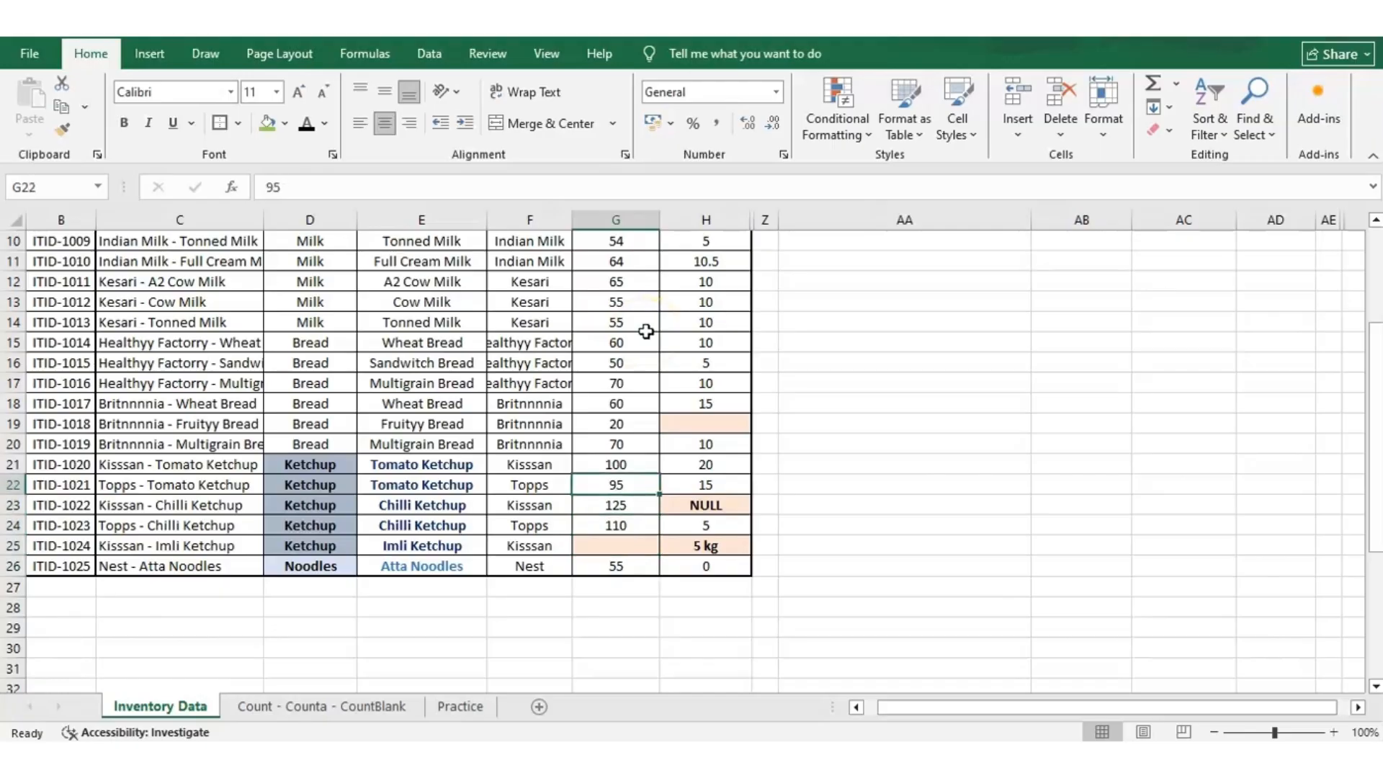
key(Up)
key(Up)
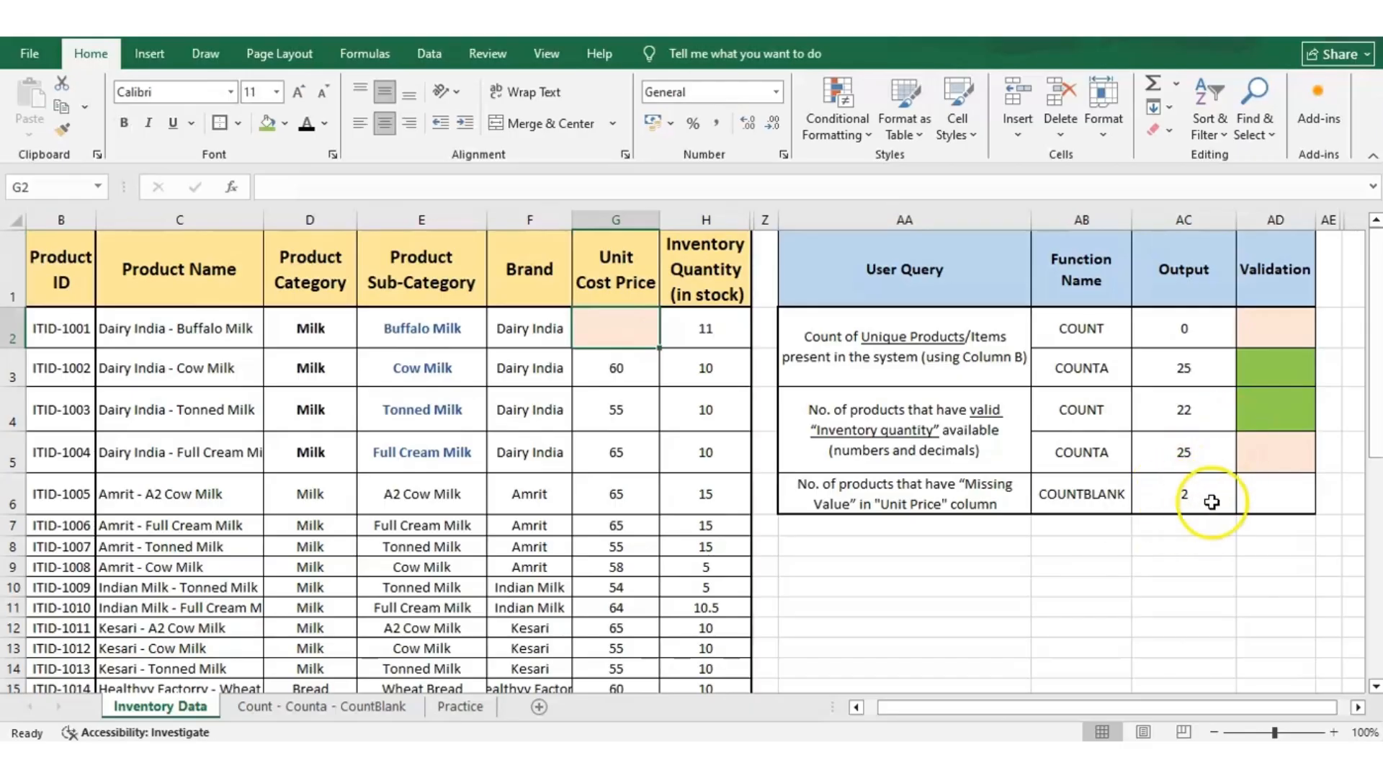
Fill the COUNTBLANK query's validation cell AD6 with green and switch to the Count - Counta - CountBlank sheet.
click(1278, 497)
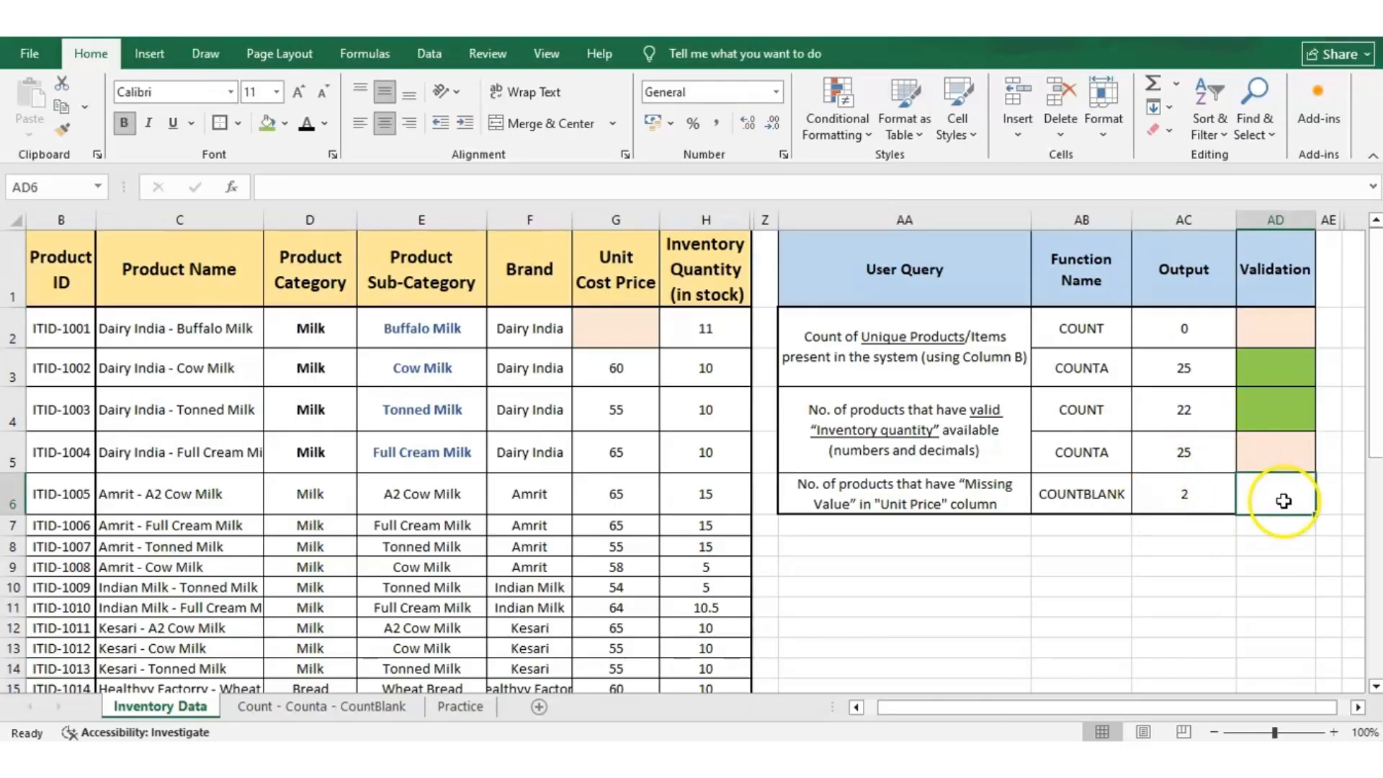
click(267, 124)
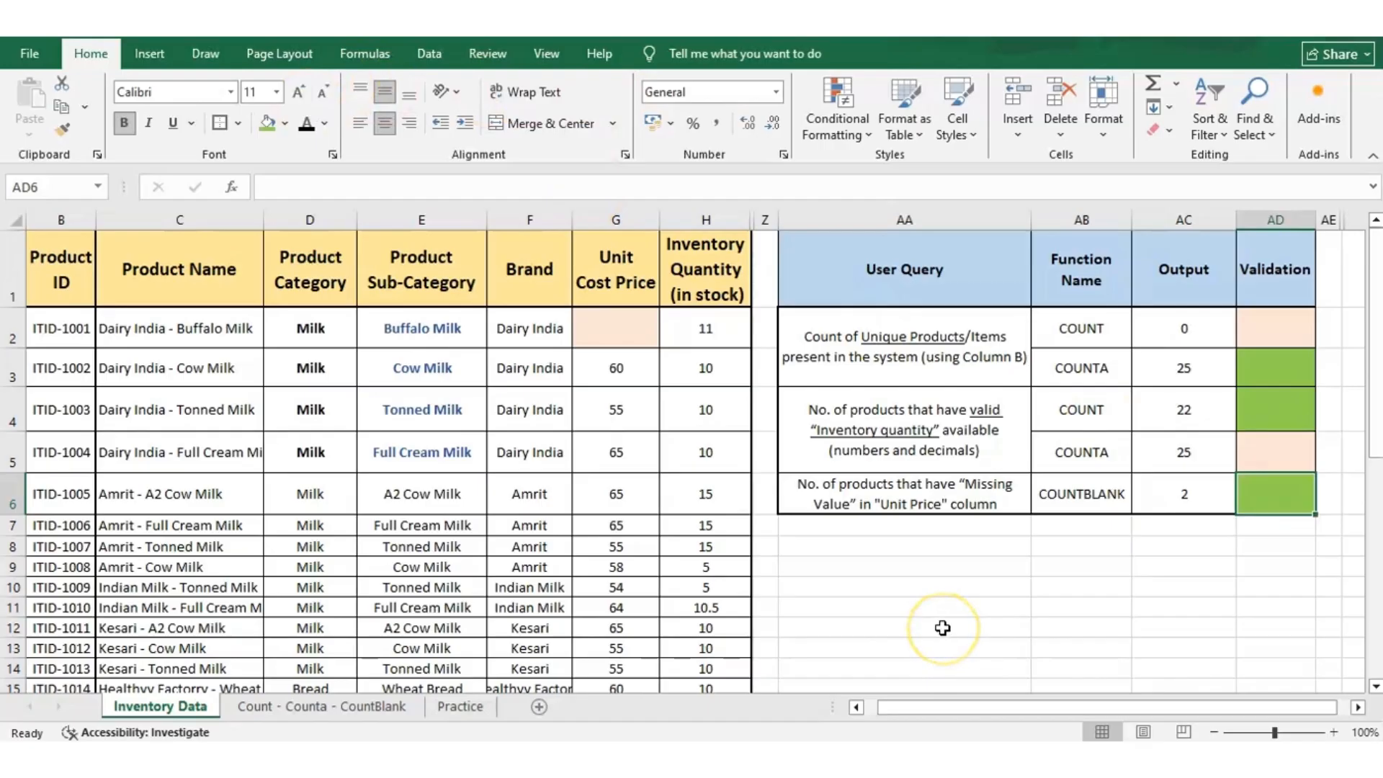
click(270, 699)
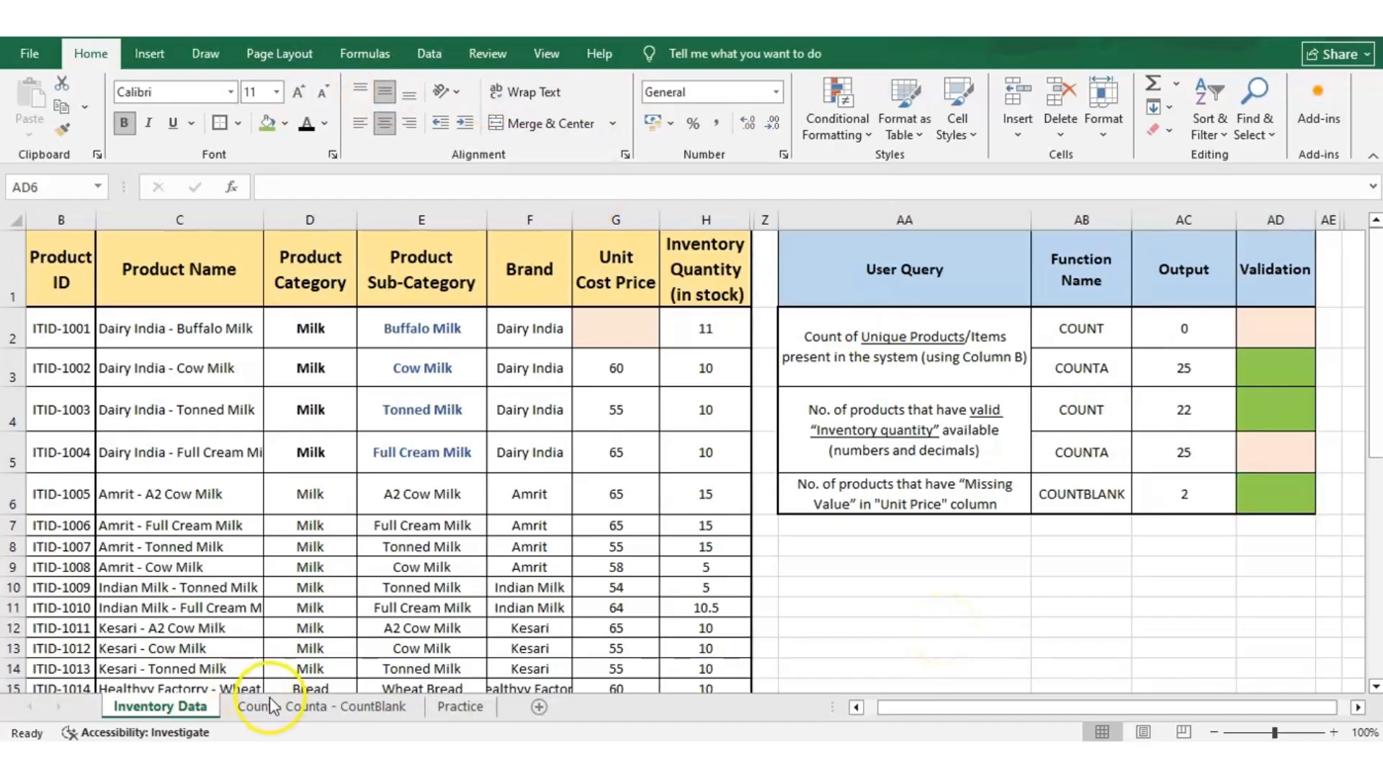